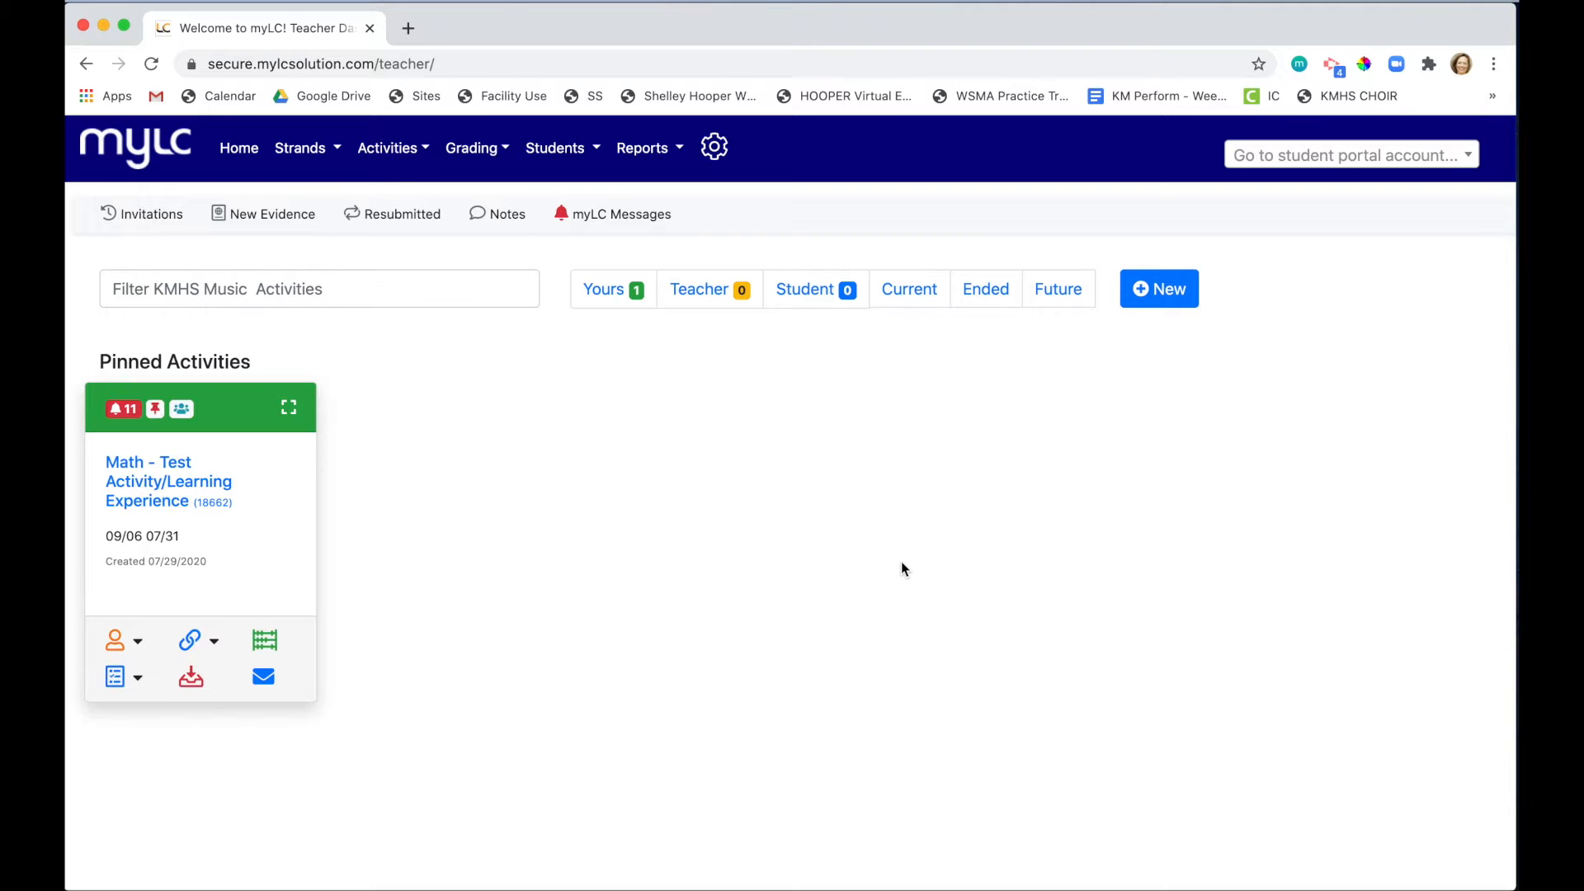
Find the test student's account by searching "test" and open its student portal
left_click(1301, 156)
type("test")
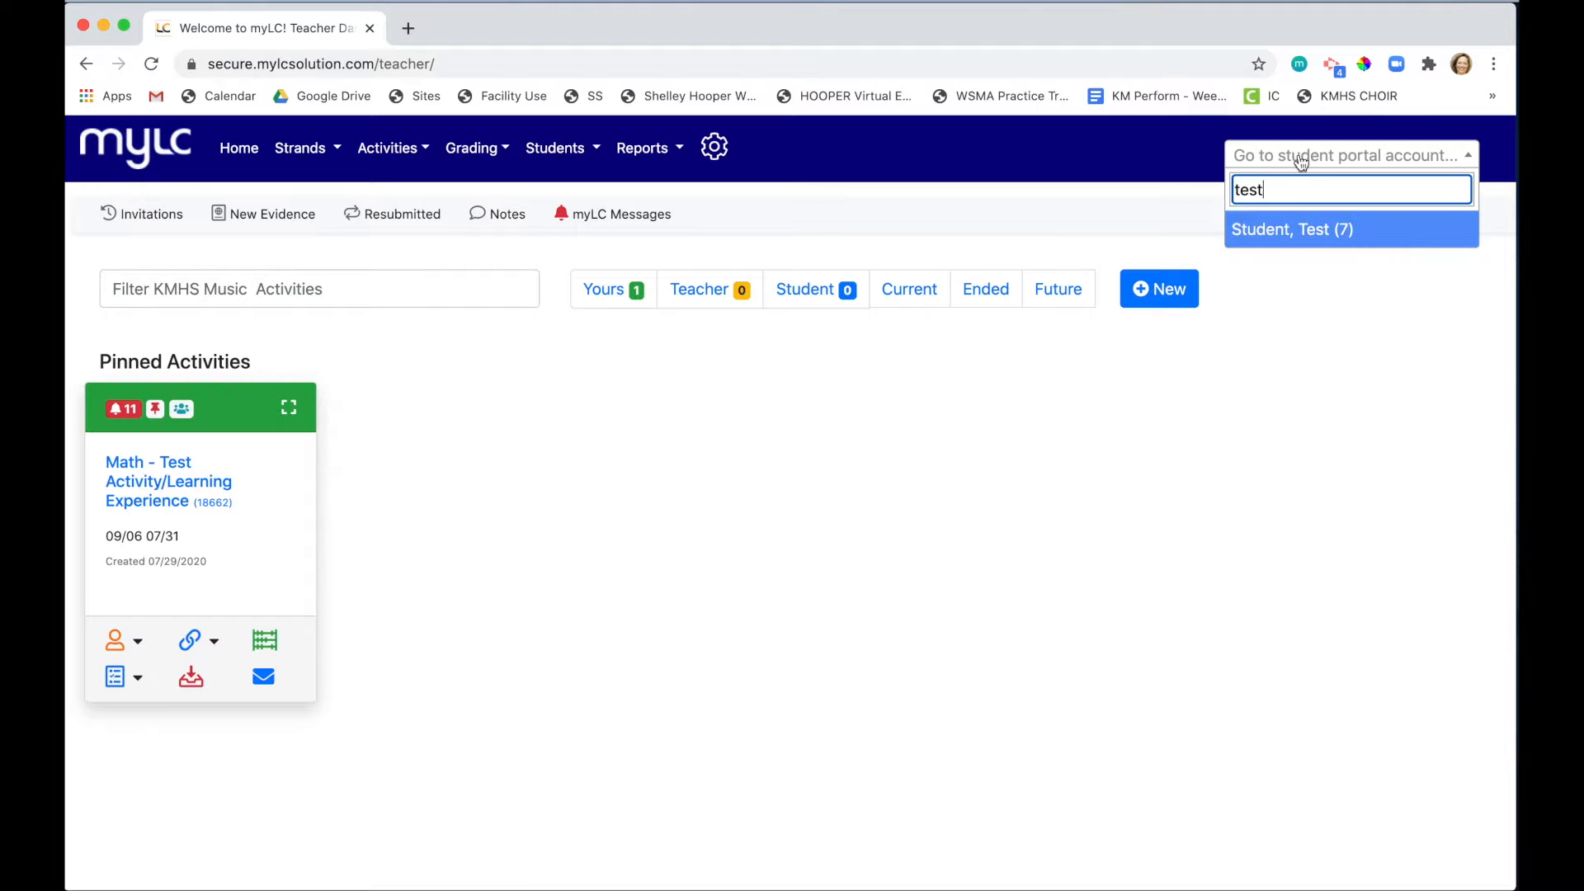
left_click(1275, 242)
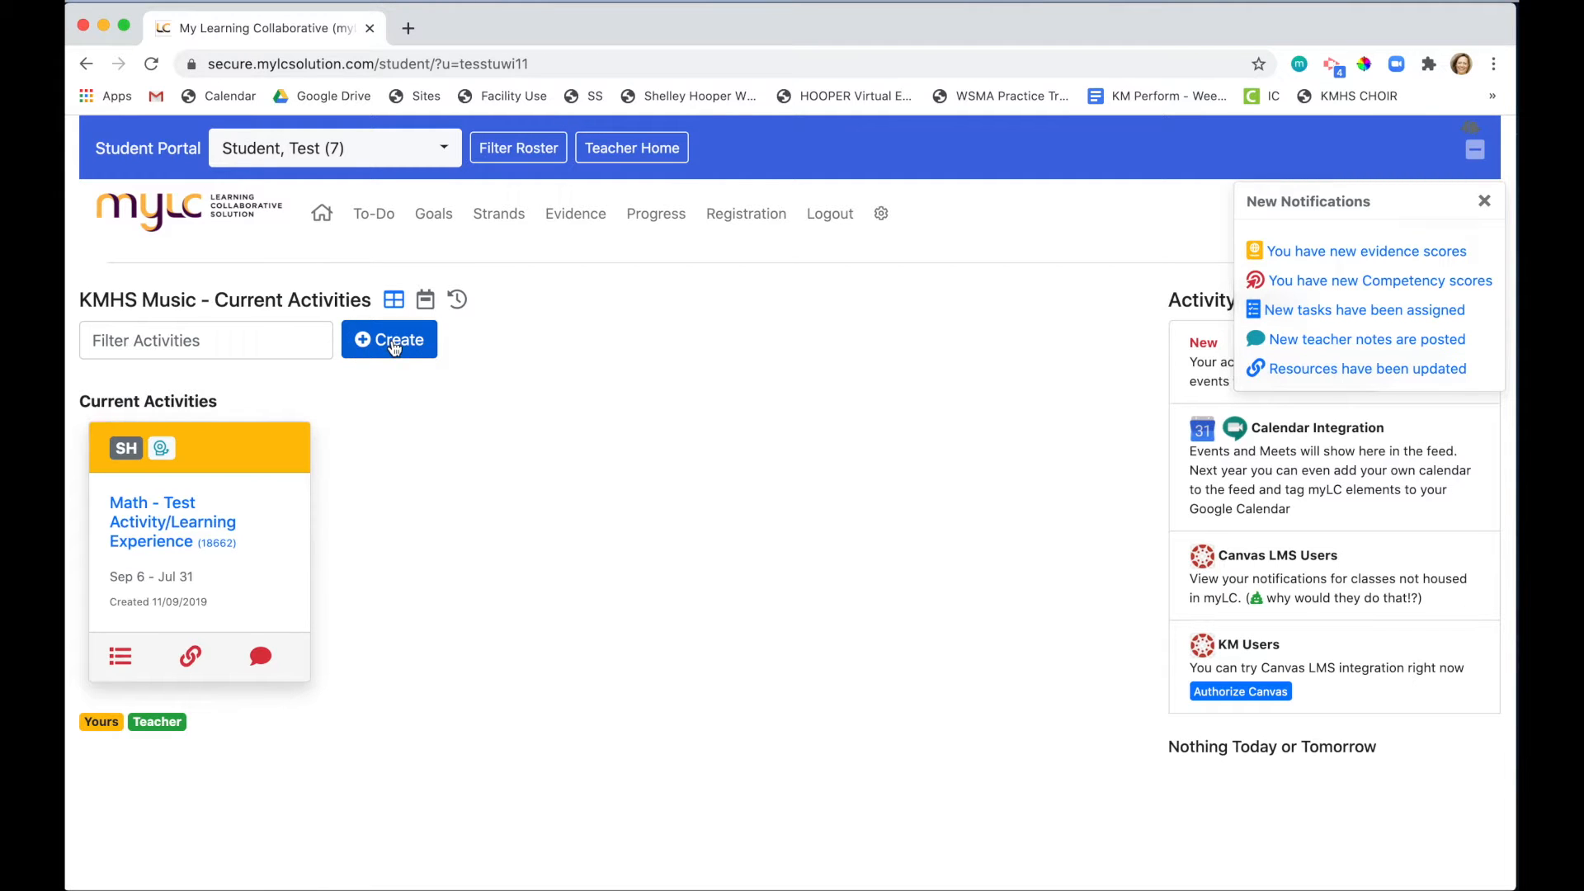
Create a new activity titled "Student's Learning Activity" and set its kind to Traditional/Legacy
left_click(393, 339)
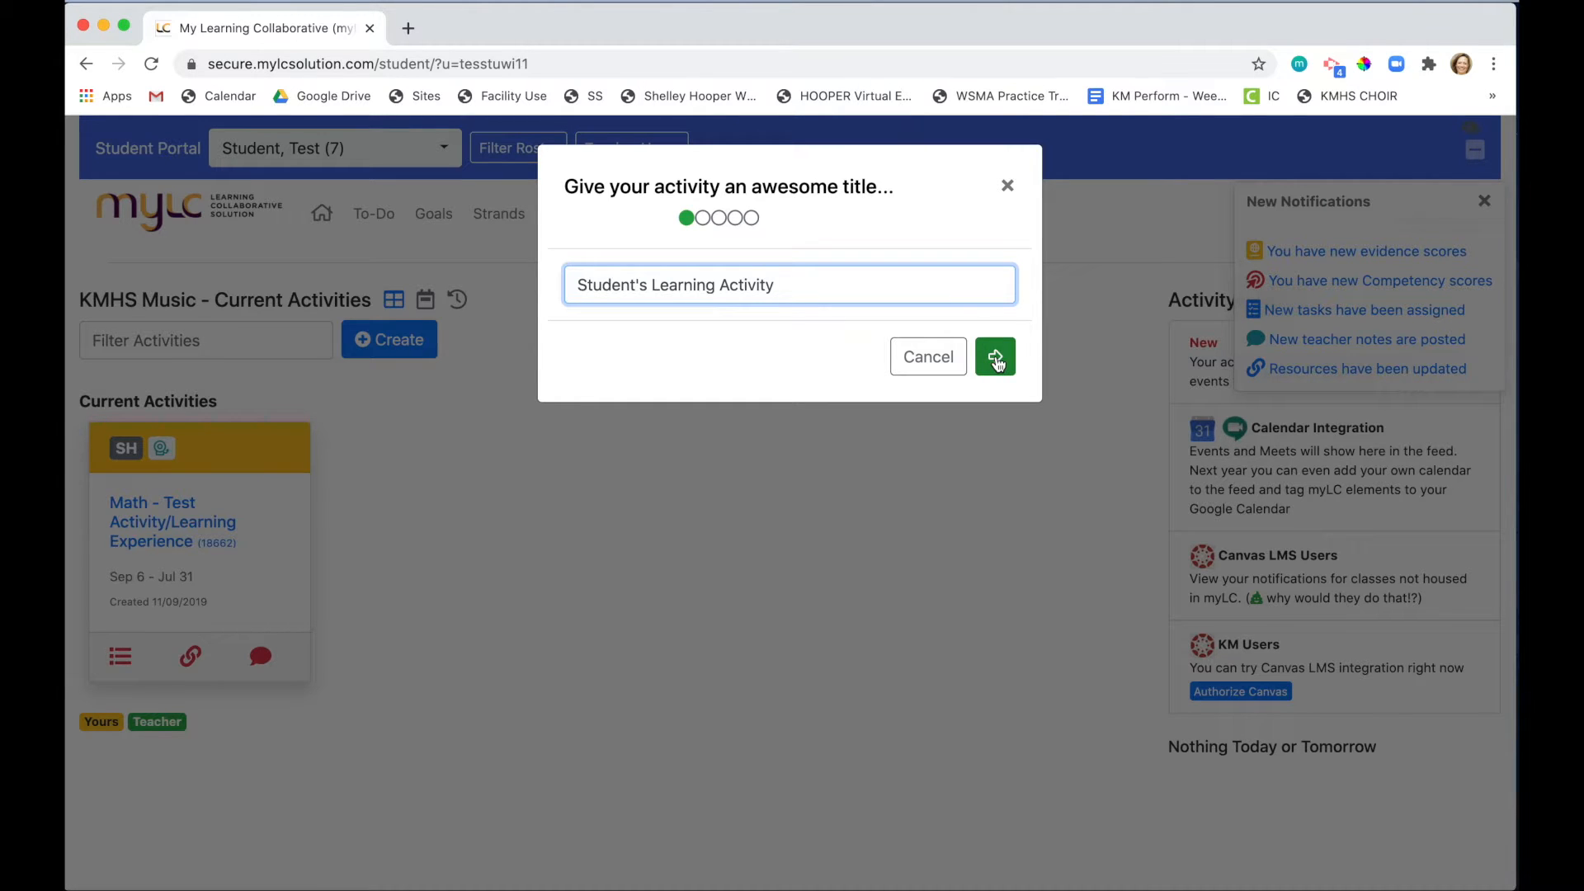
left_click(1002, 363)
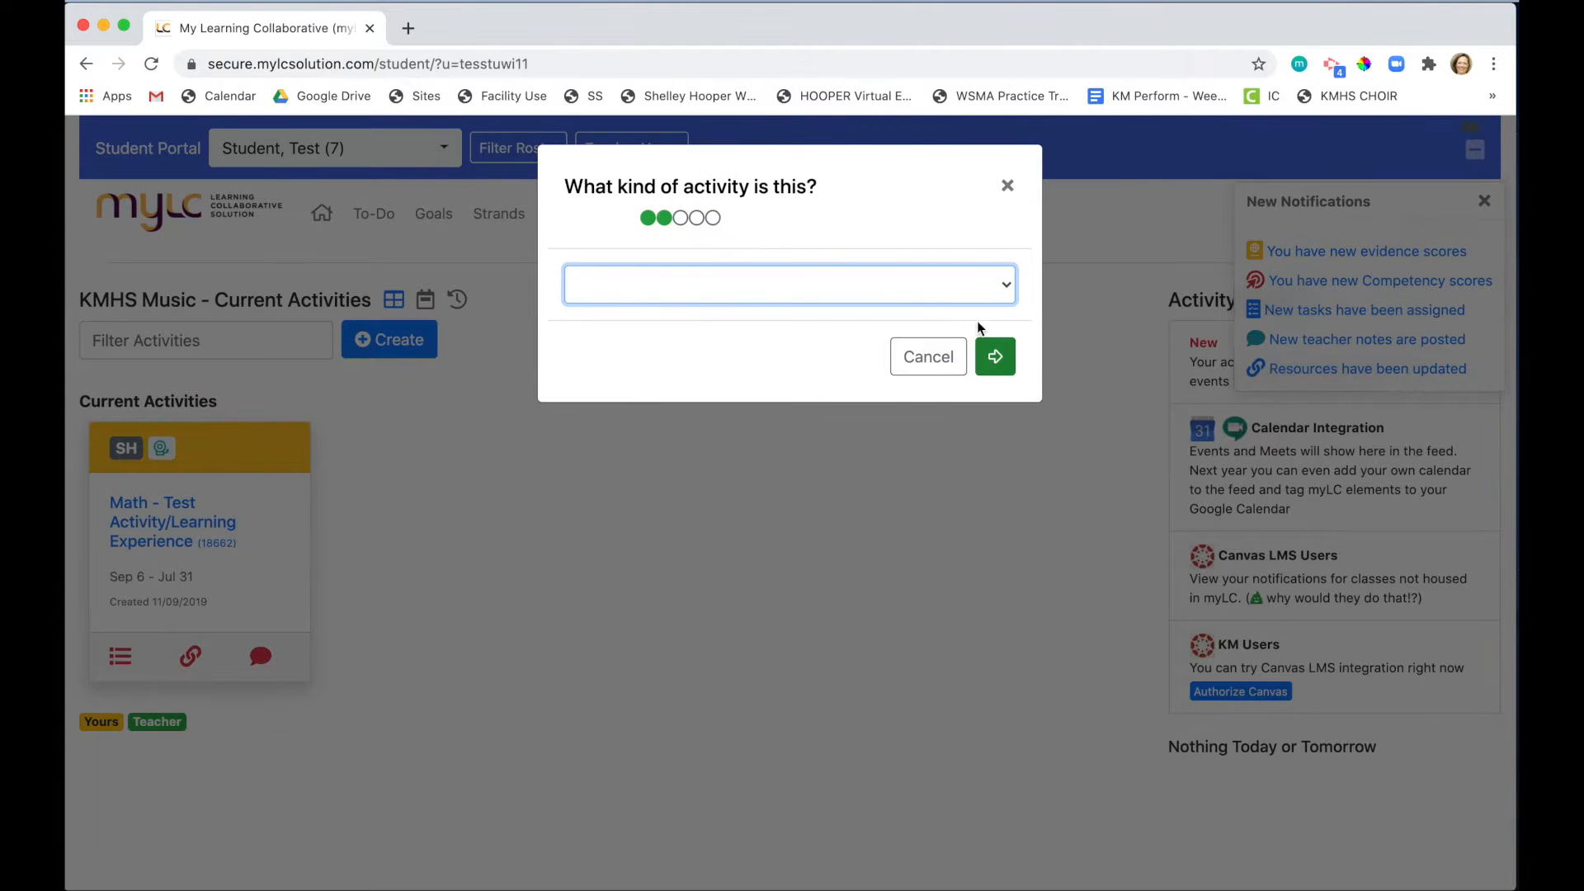
left_click(823, 276)
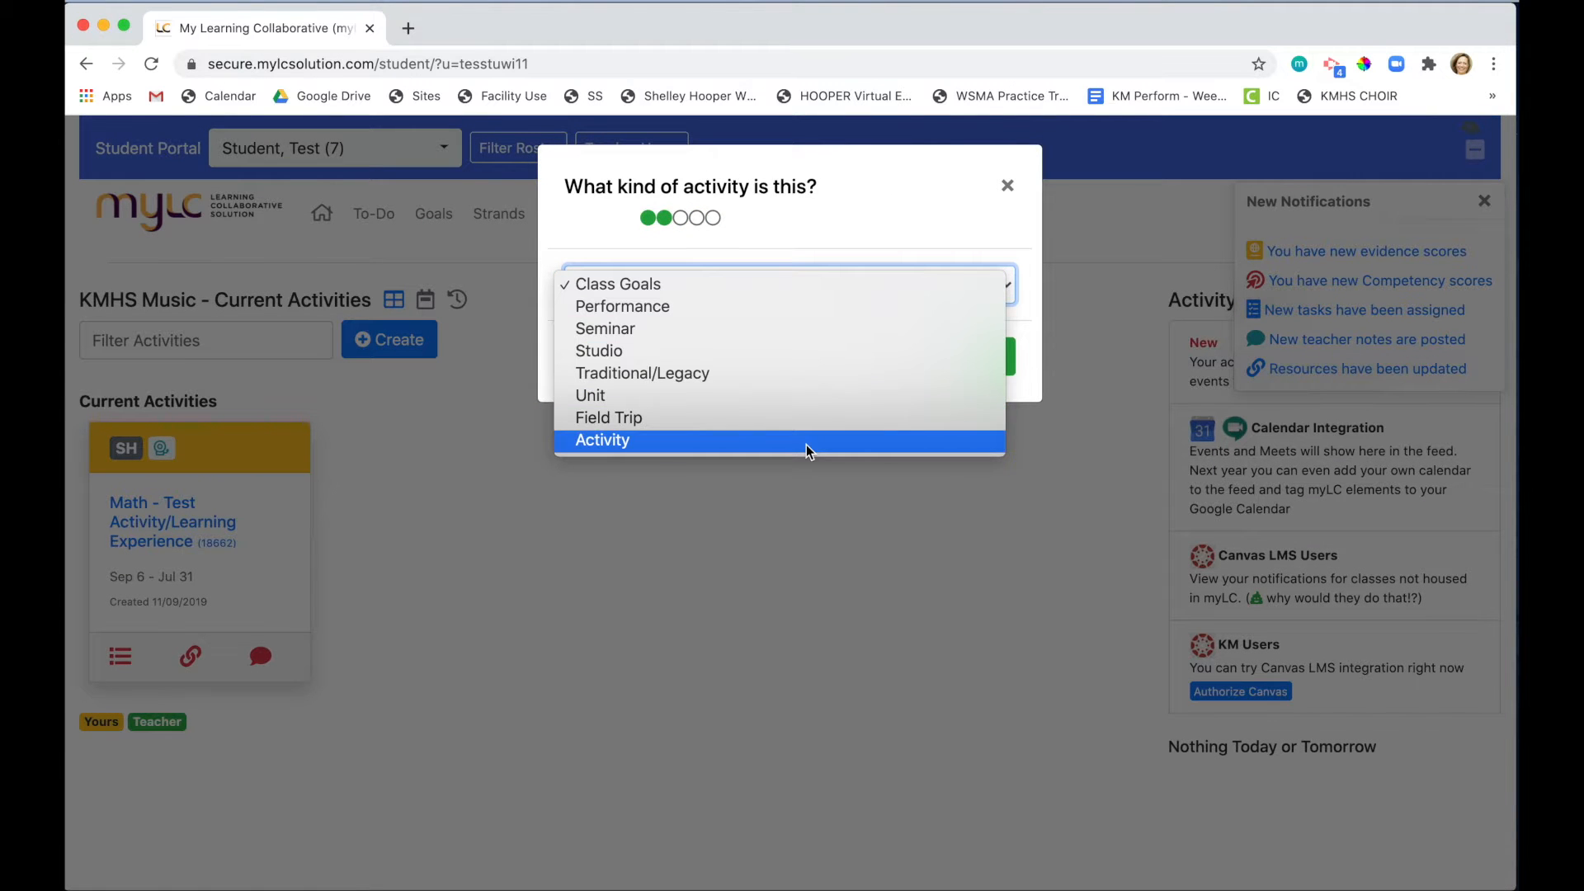
left_click(794, 374)
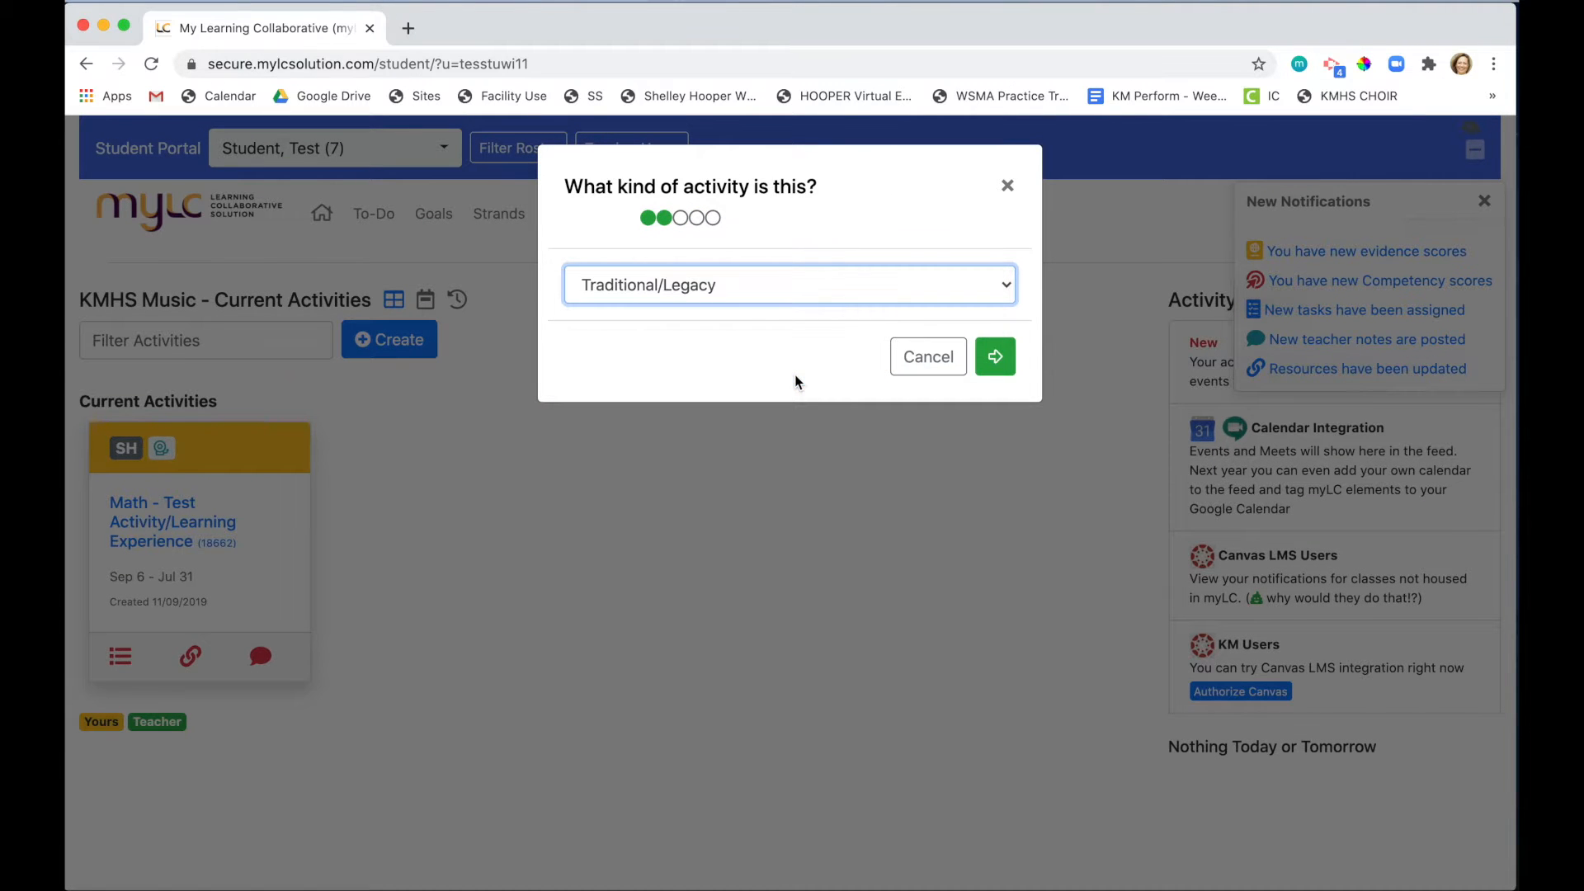
left_click(992, 357)
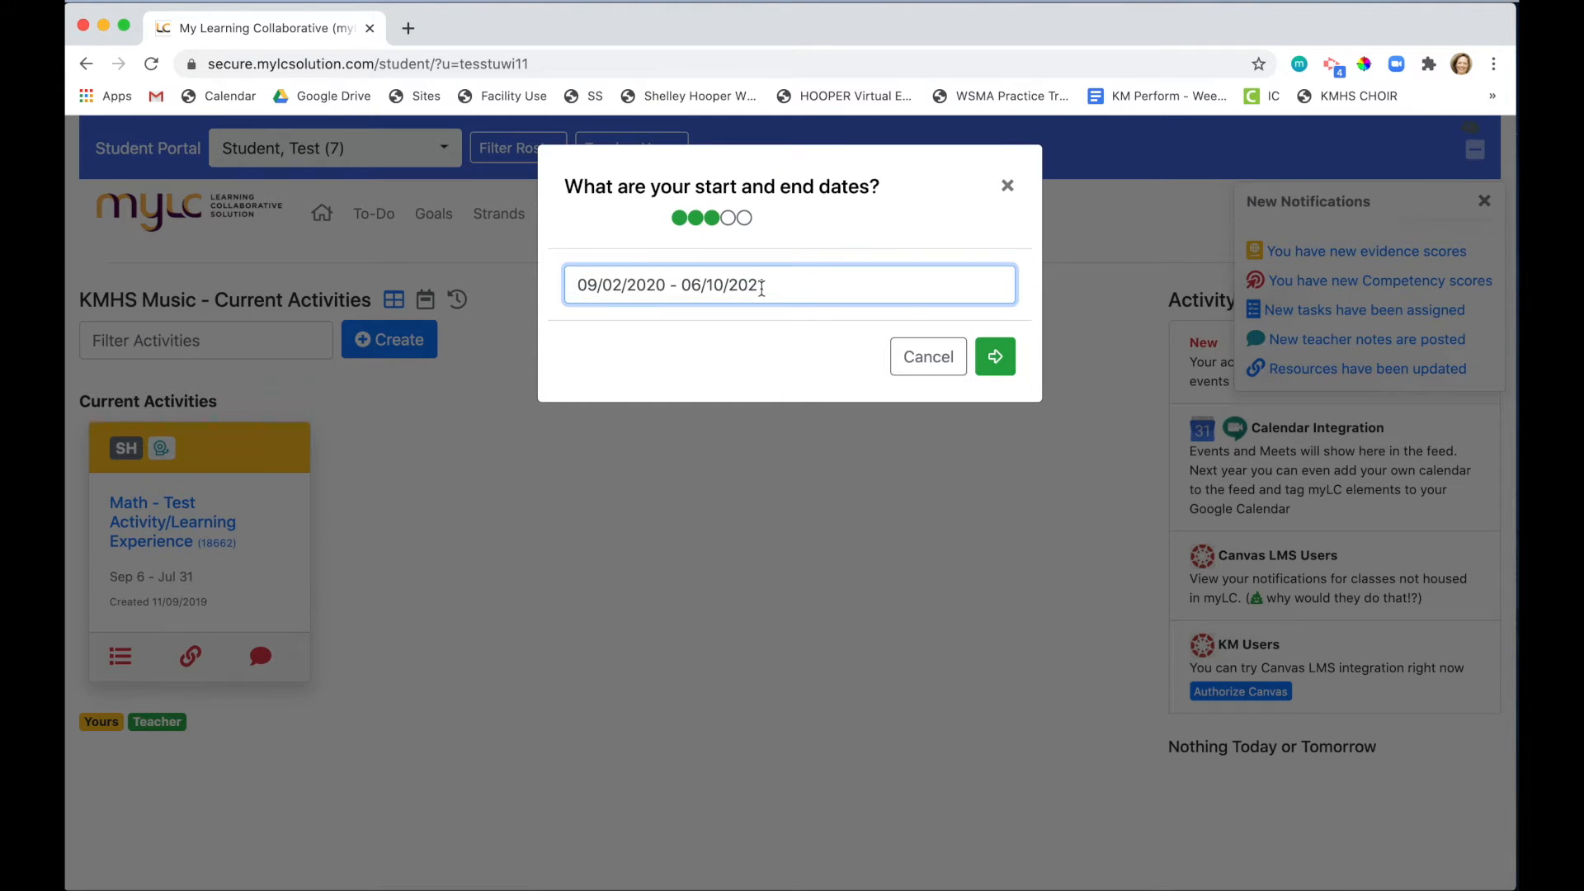
Set the new activity's dates to 09/07/2020 - 09/25/2020
left_click(617, 281)
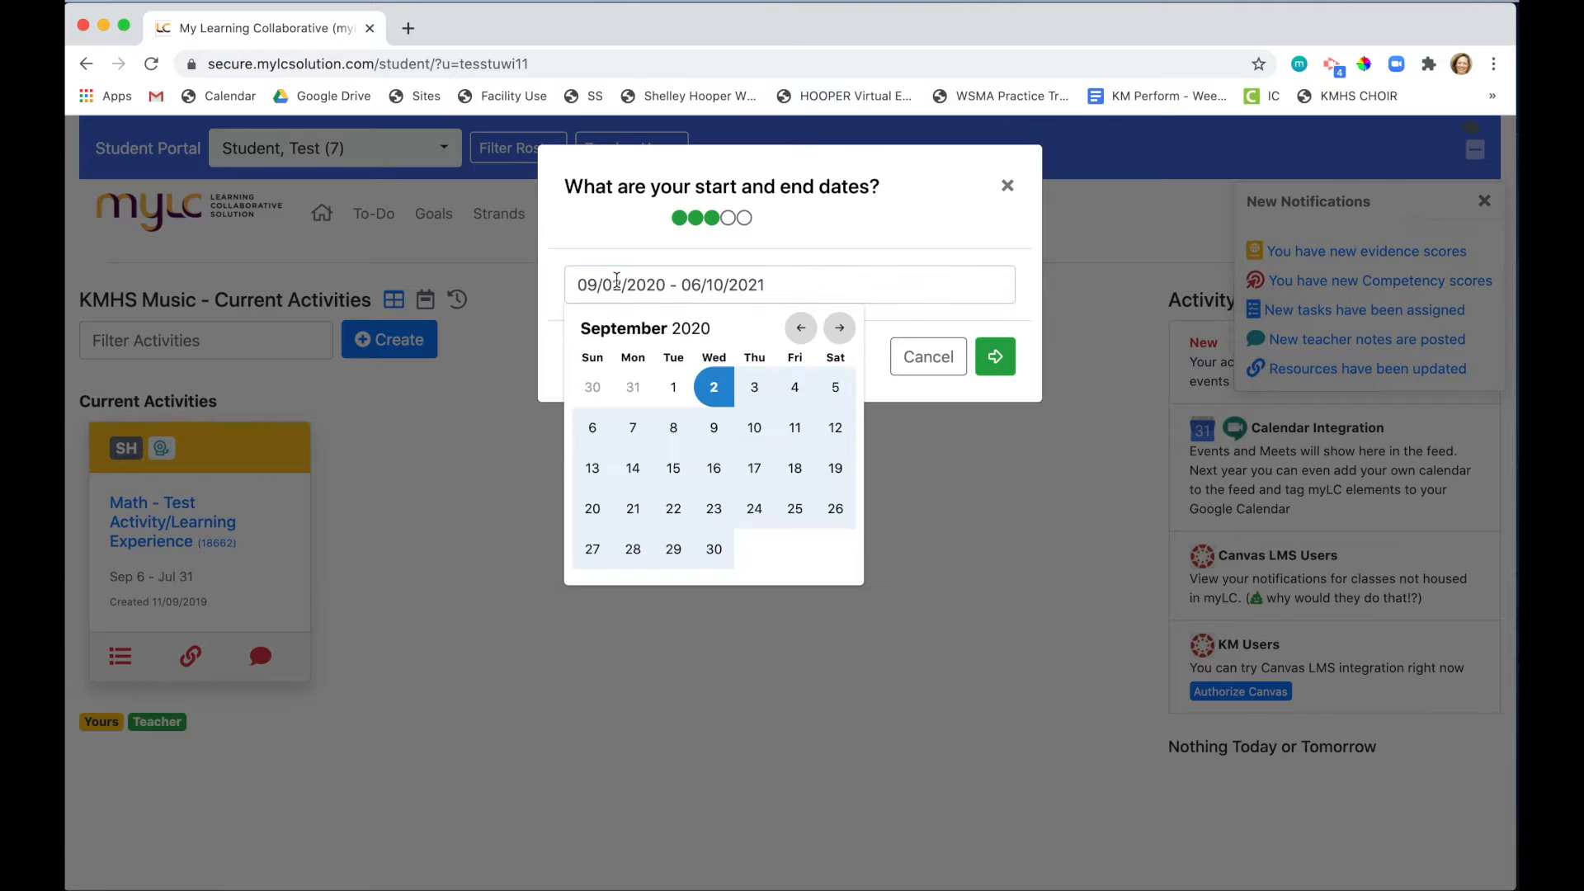
left_click(632, 428)
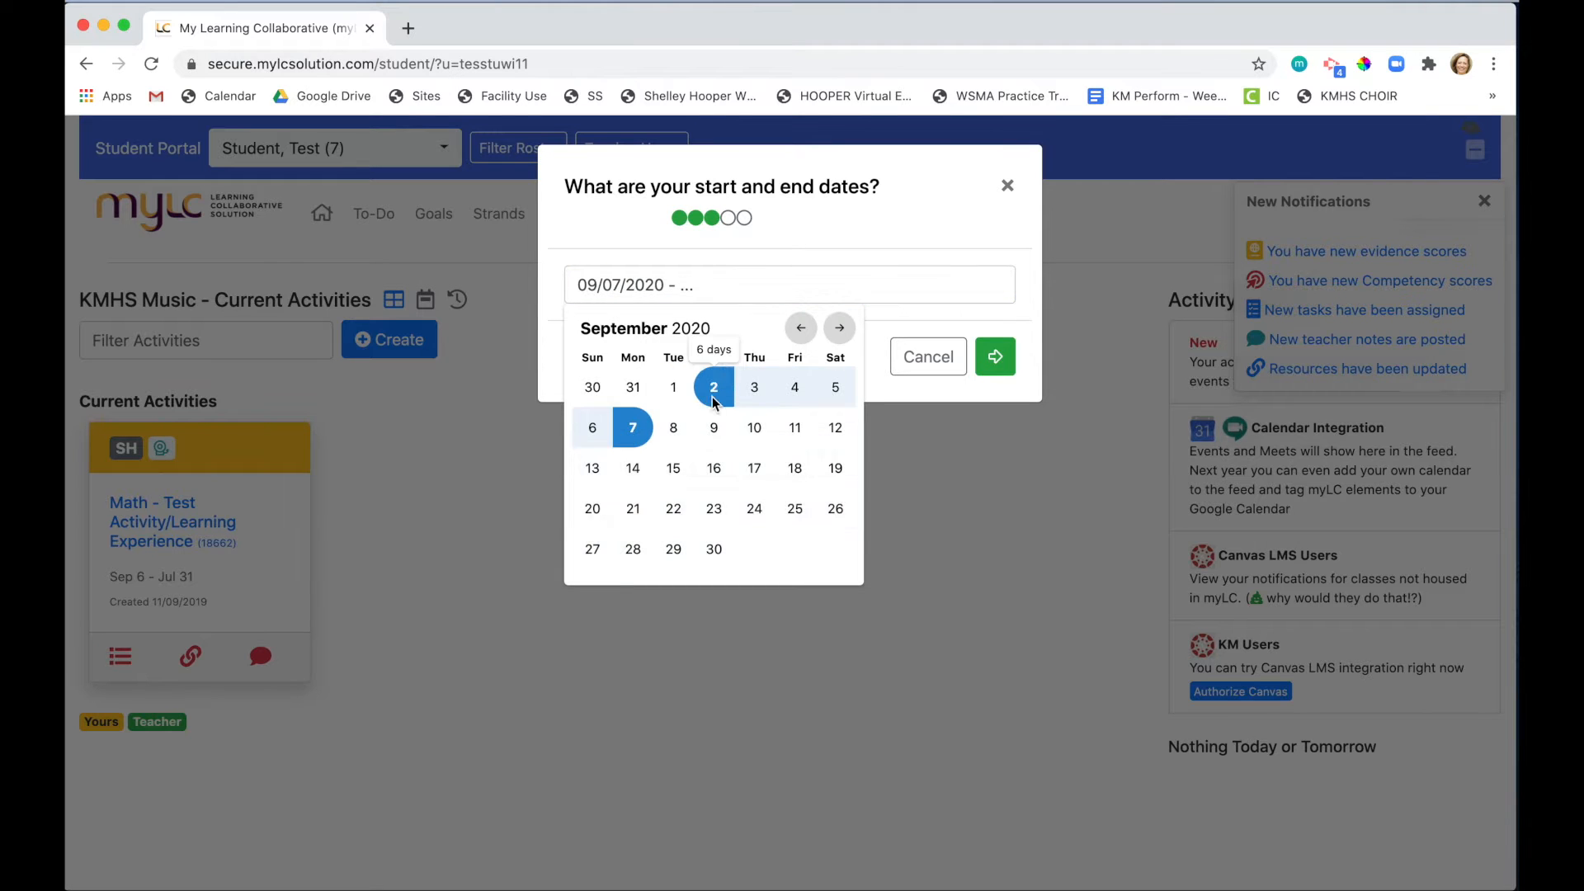
left_click(794, 508)
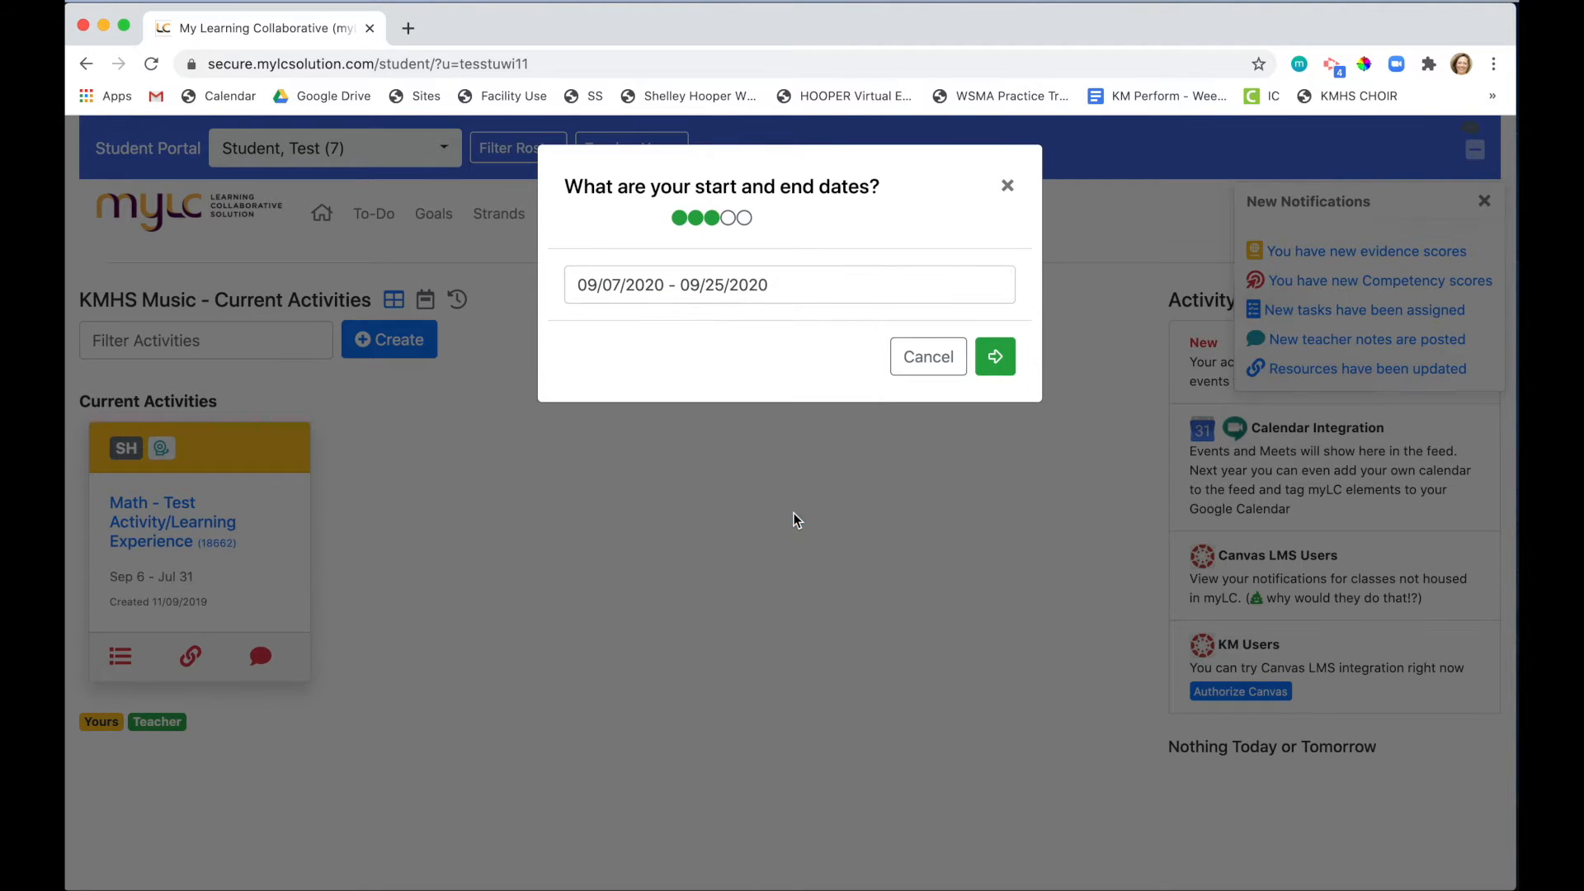
left_click(993, 360)
Invite the teacher to collaborate on the activity and save it with an empty description
left_click(1005, 315)
left_click(1013, 309)
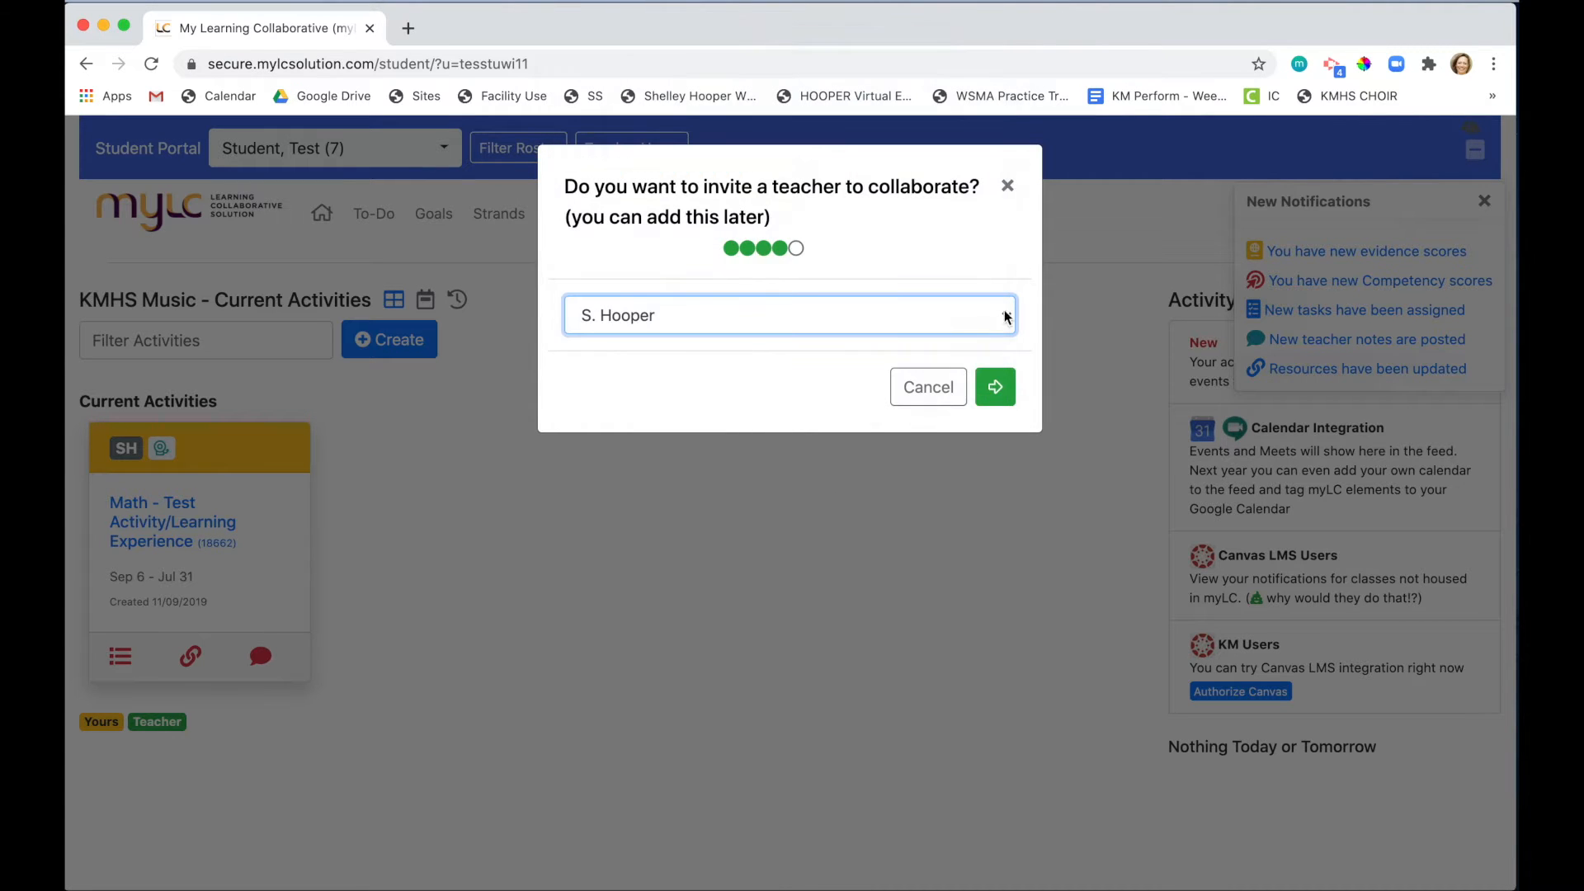
left_click(998, 315)
left_click(998, 315)
left_click(994, 387)
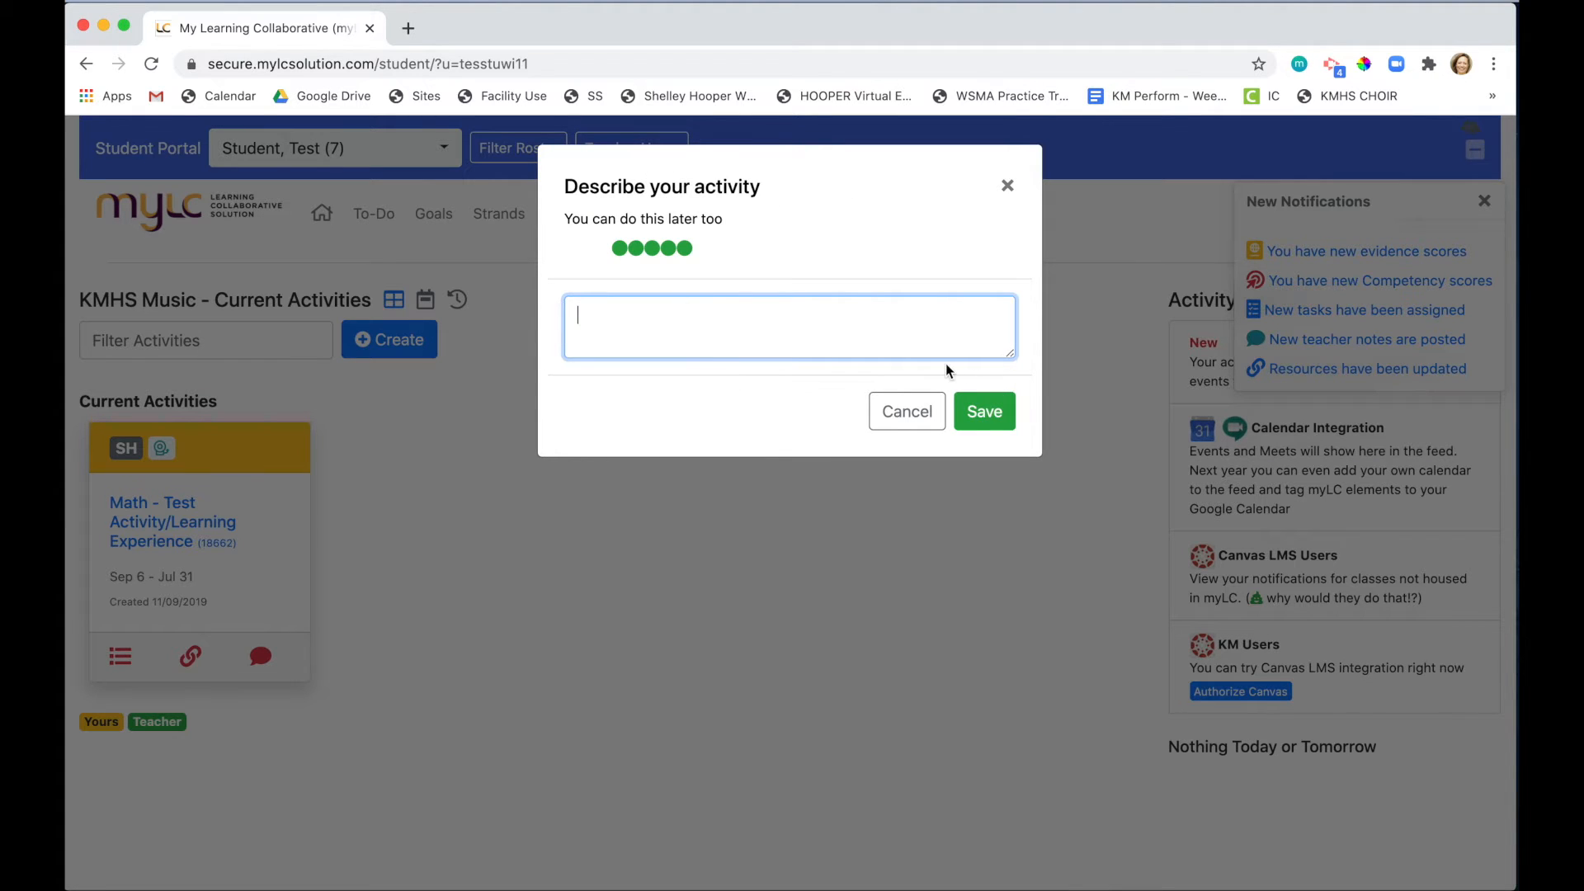
left_click(987, 412)
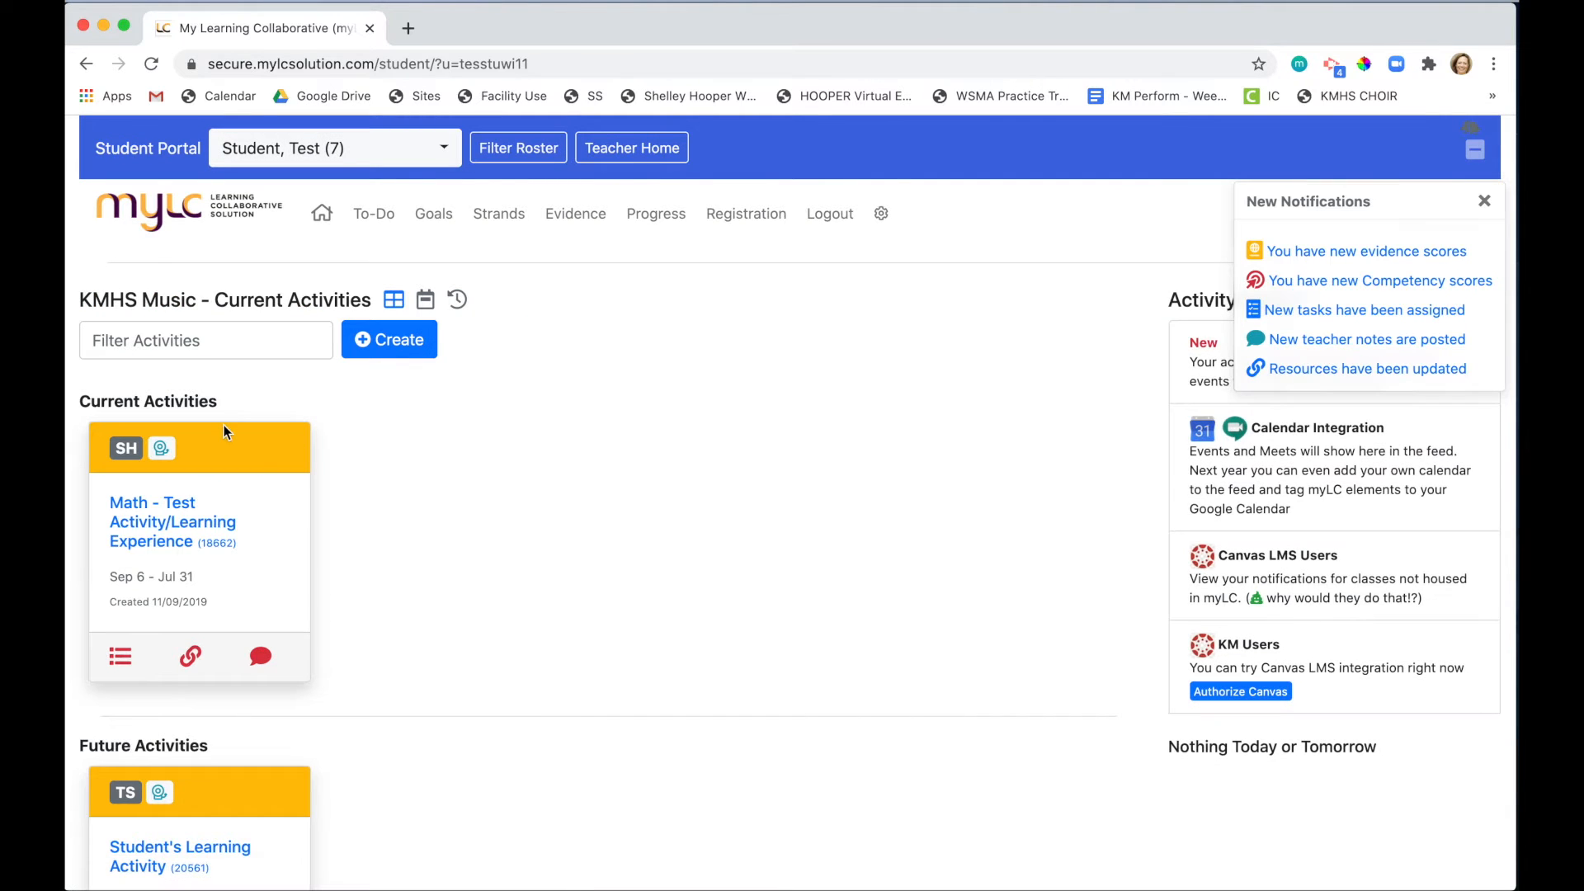
Return to the teacher home and approve the invitation to collaborate on Student's Learning Activity
scroll(457, 541, "down", 3)
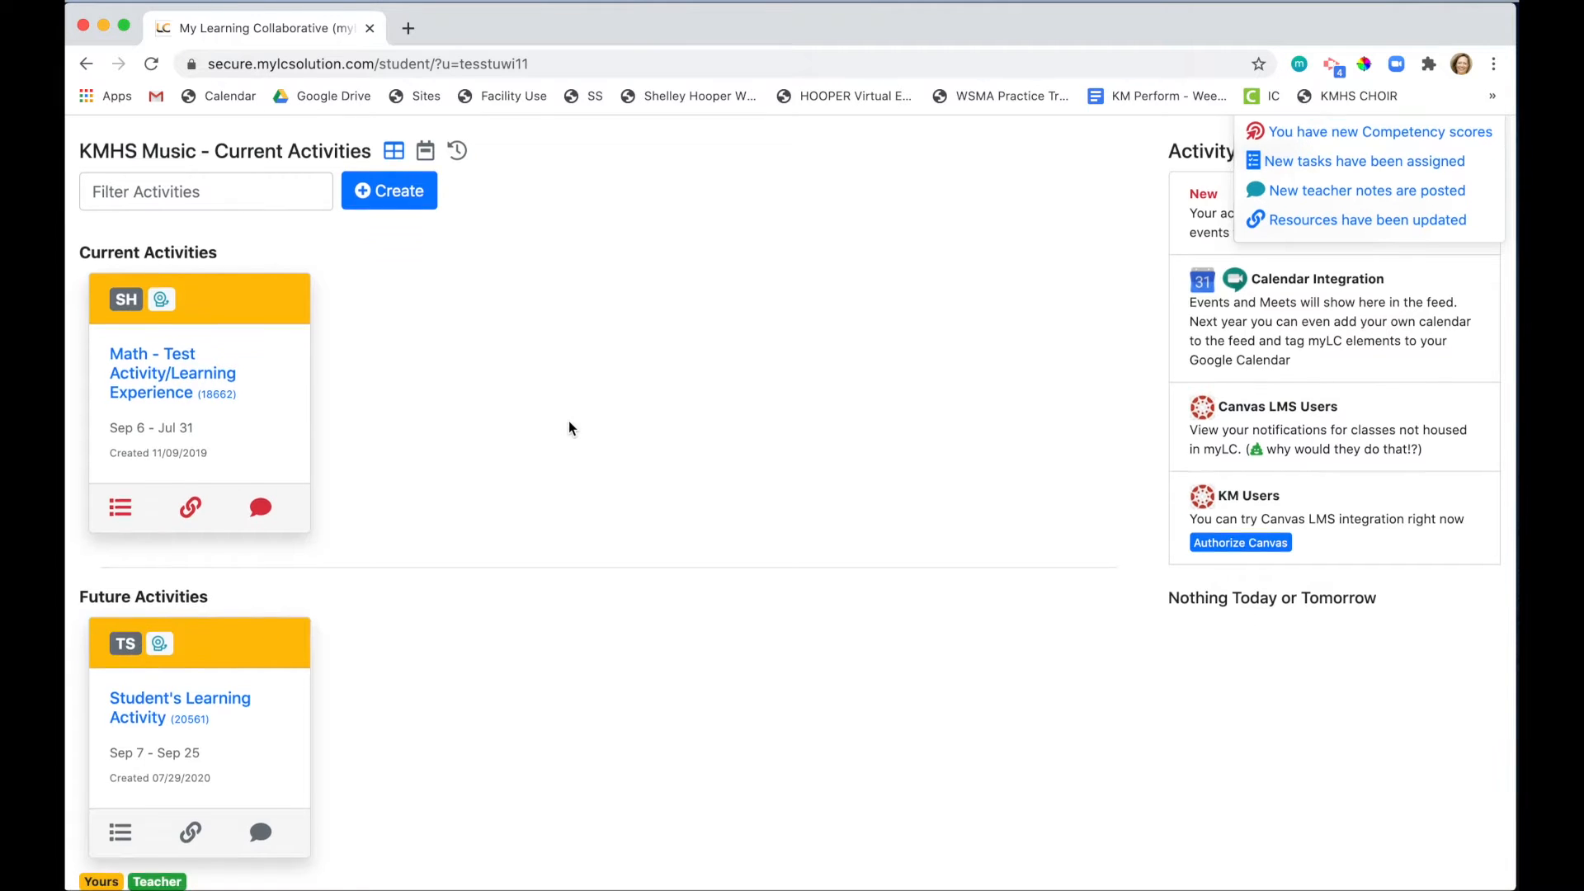
scroll(568, 421, "up", 3)
left_click(627, 148)
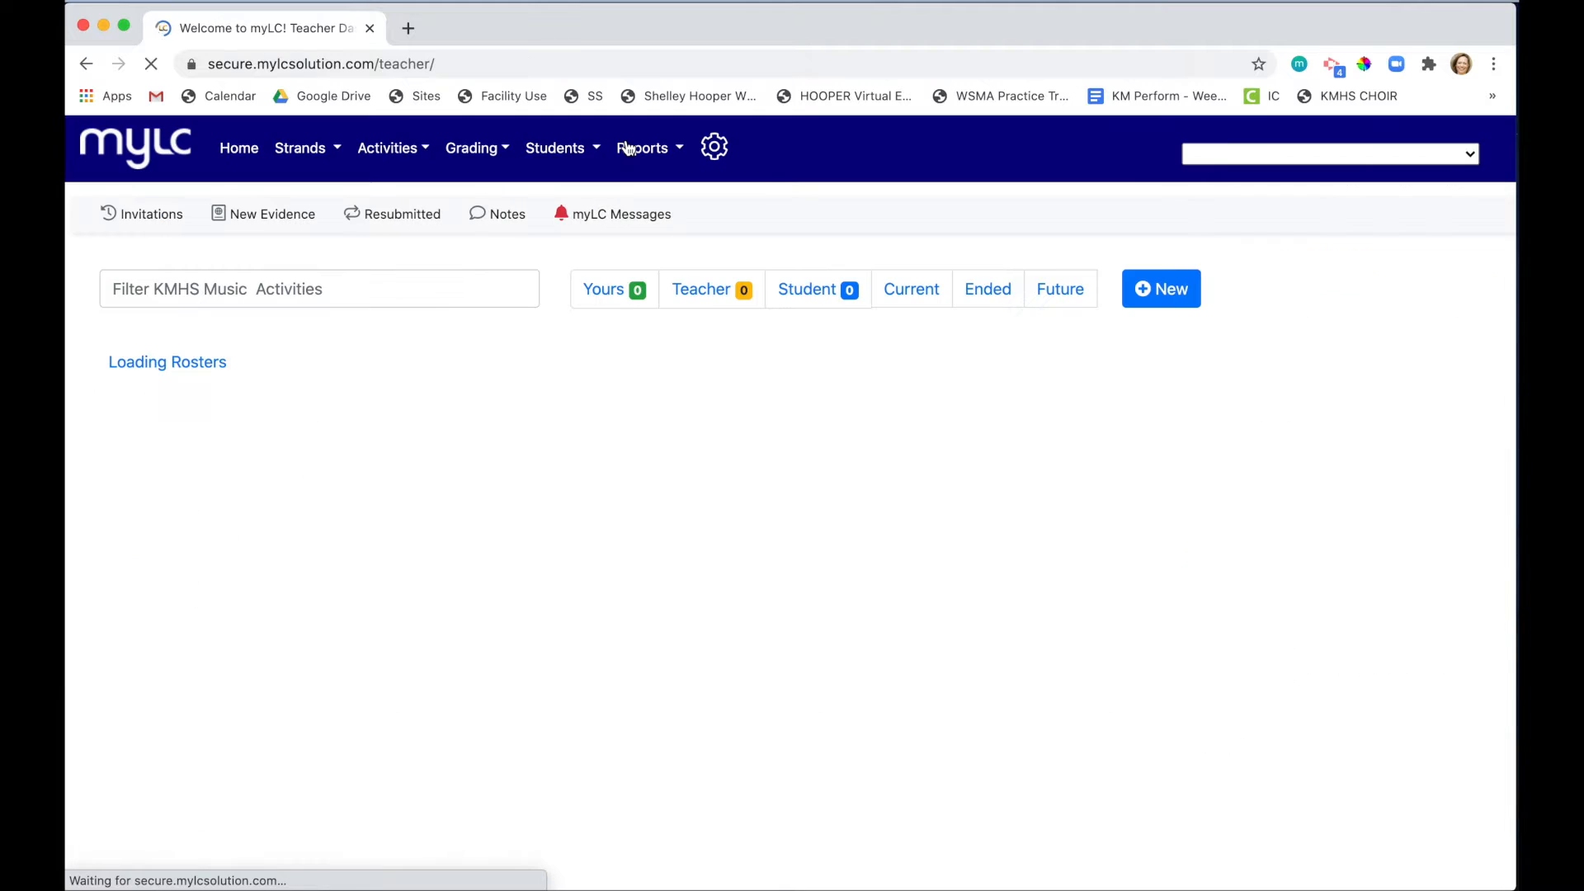
left_click(145, 215)
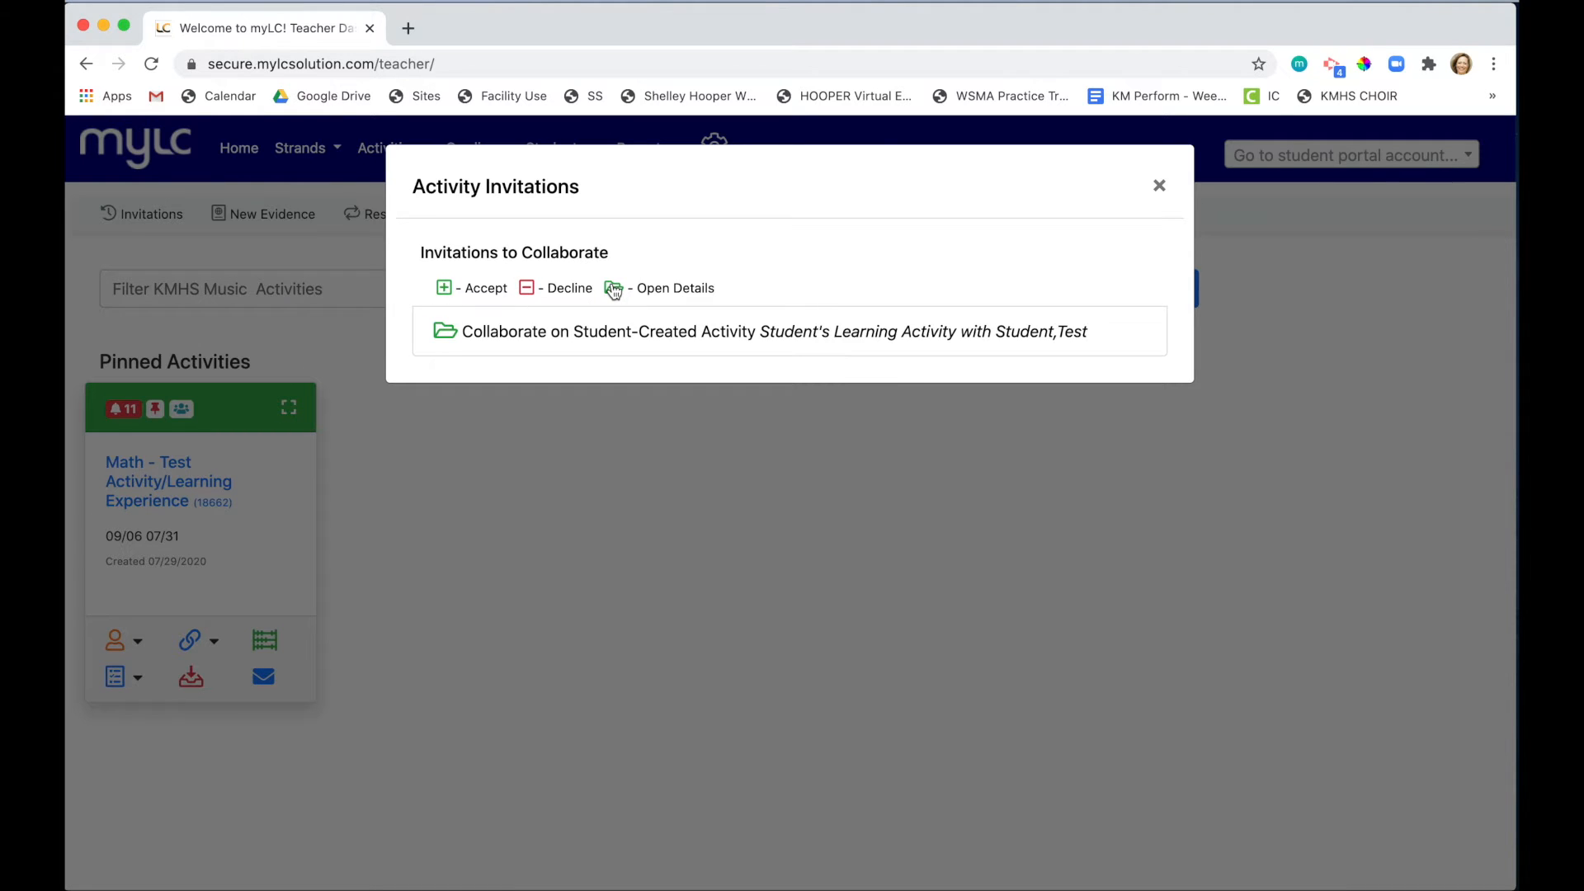
left_click(446, 332)
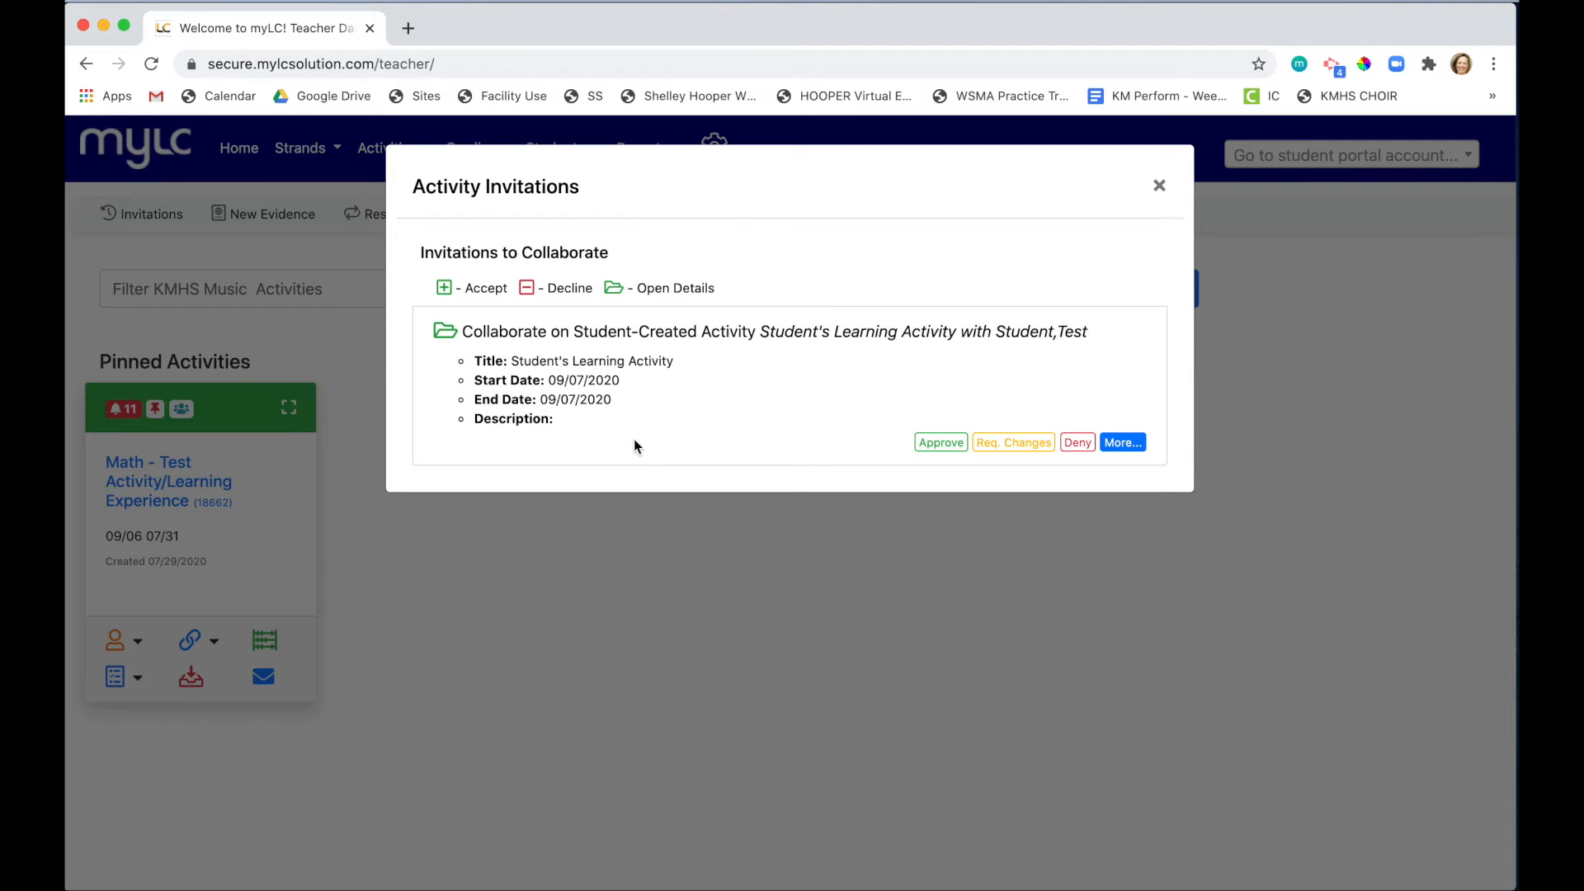
left_click(937, 443)
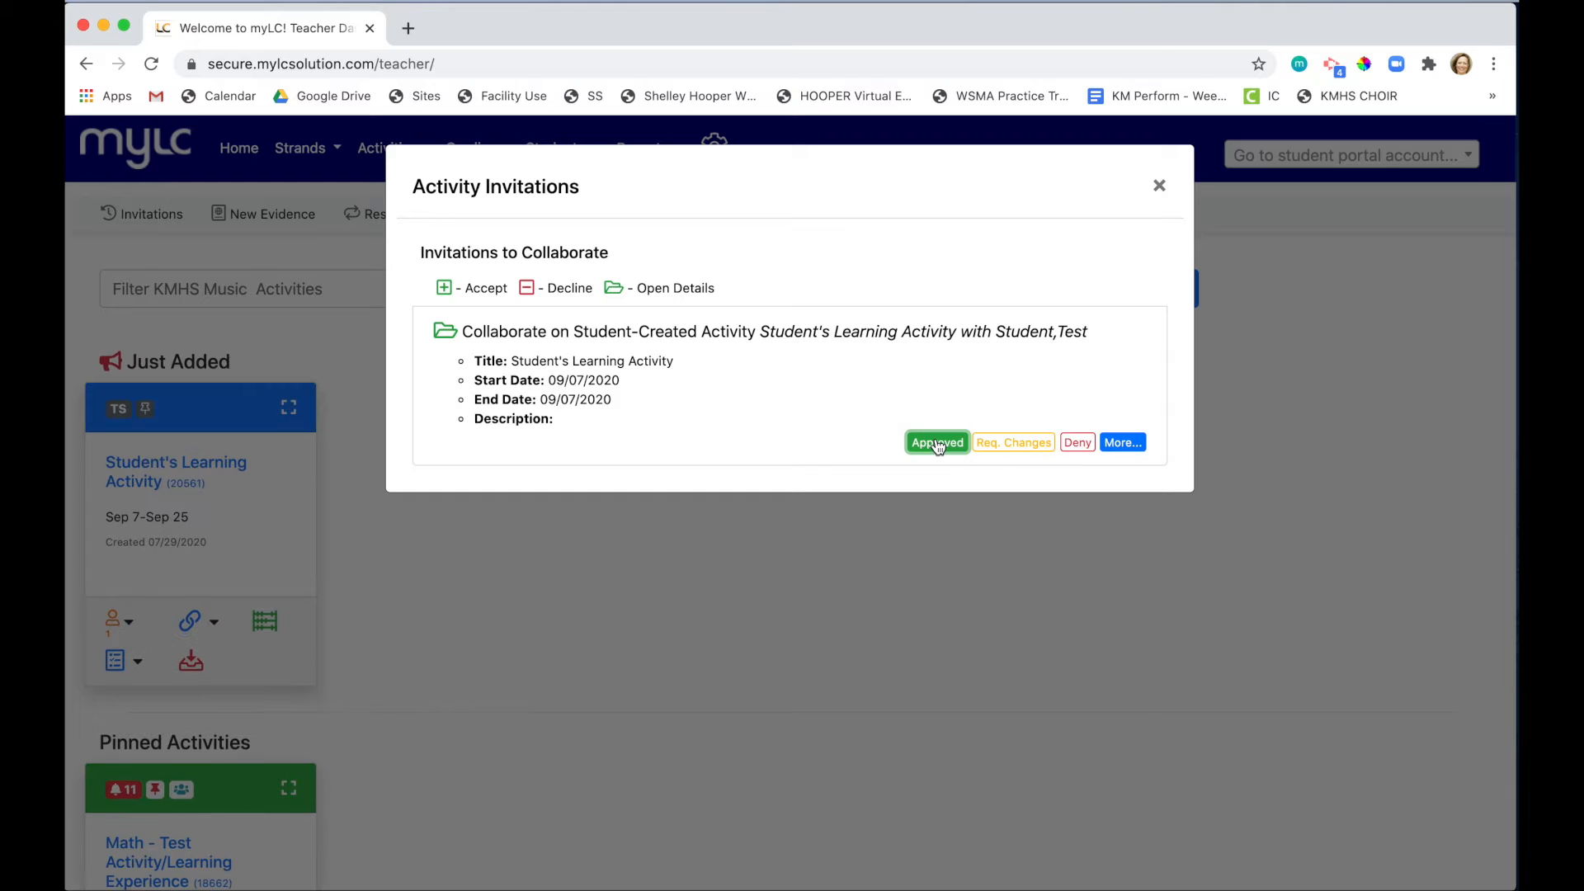
left_click(1159, 186)
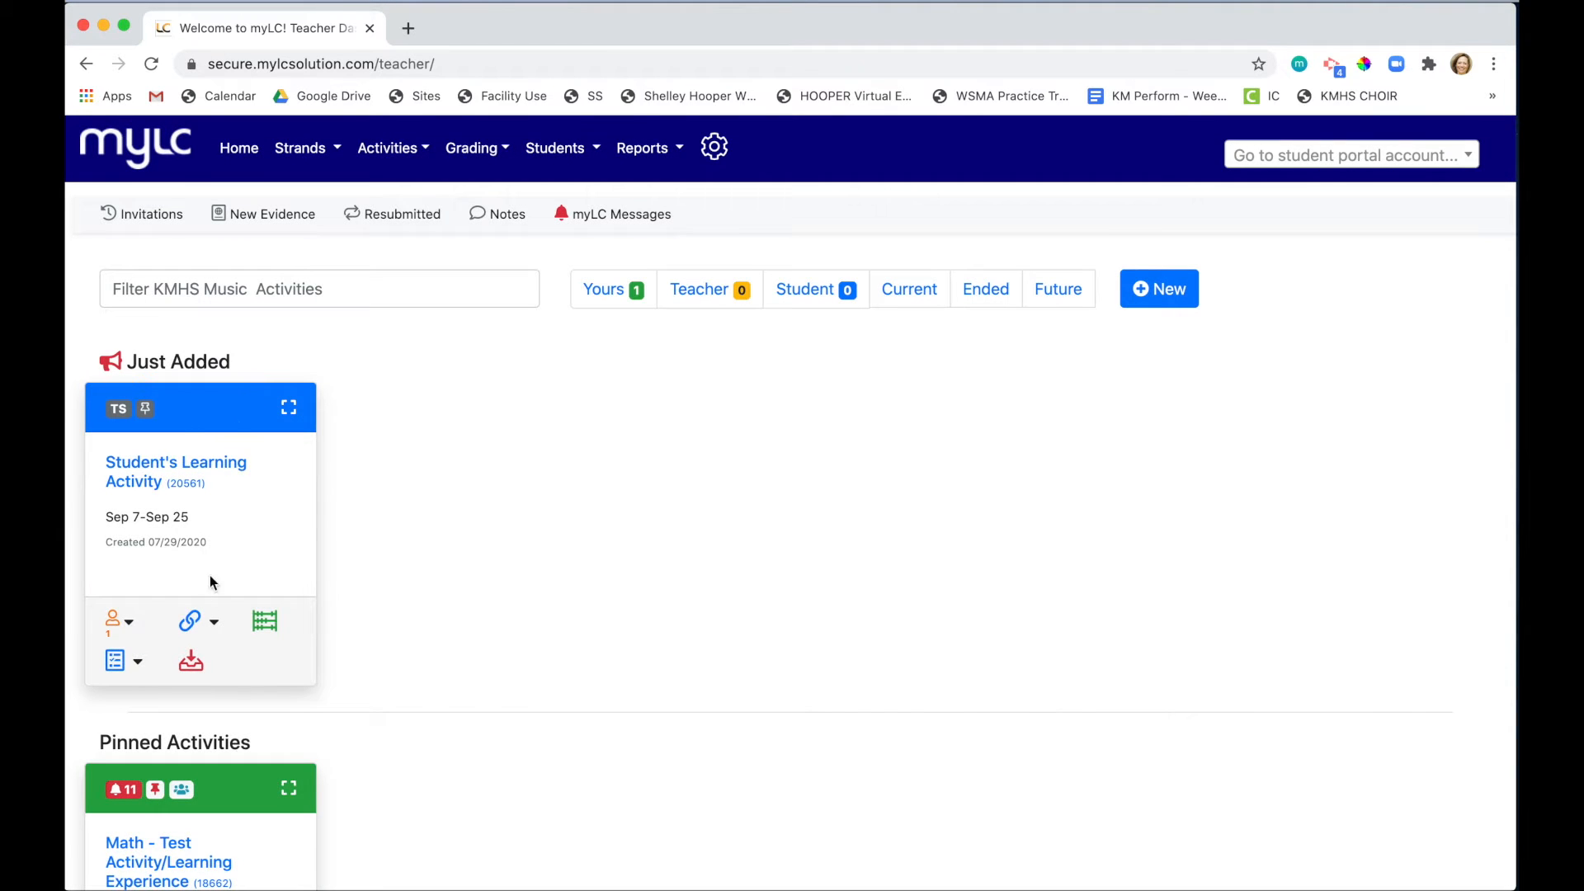
Go back to the test student's portal and open the future activity Student's Learning Activity
left_click(1301, 156)
type("test")
left_click(1287, 231)
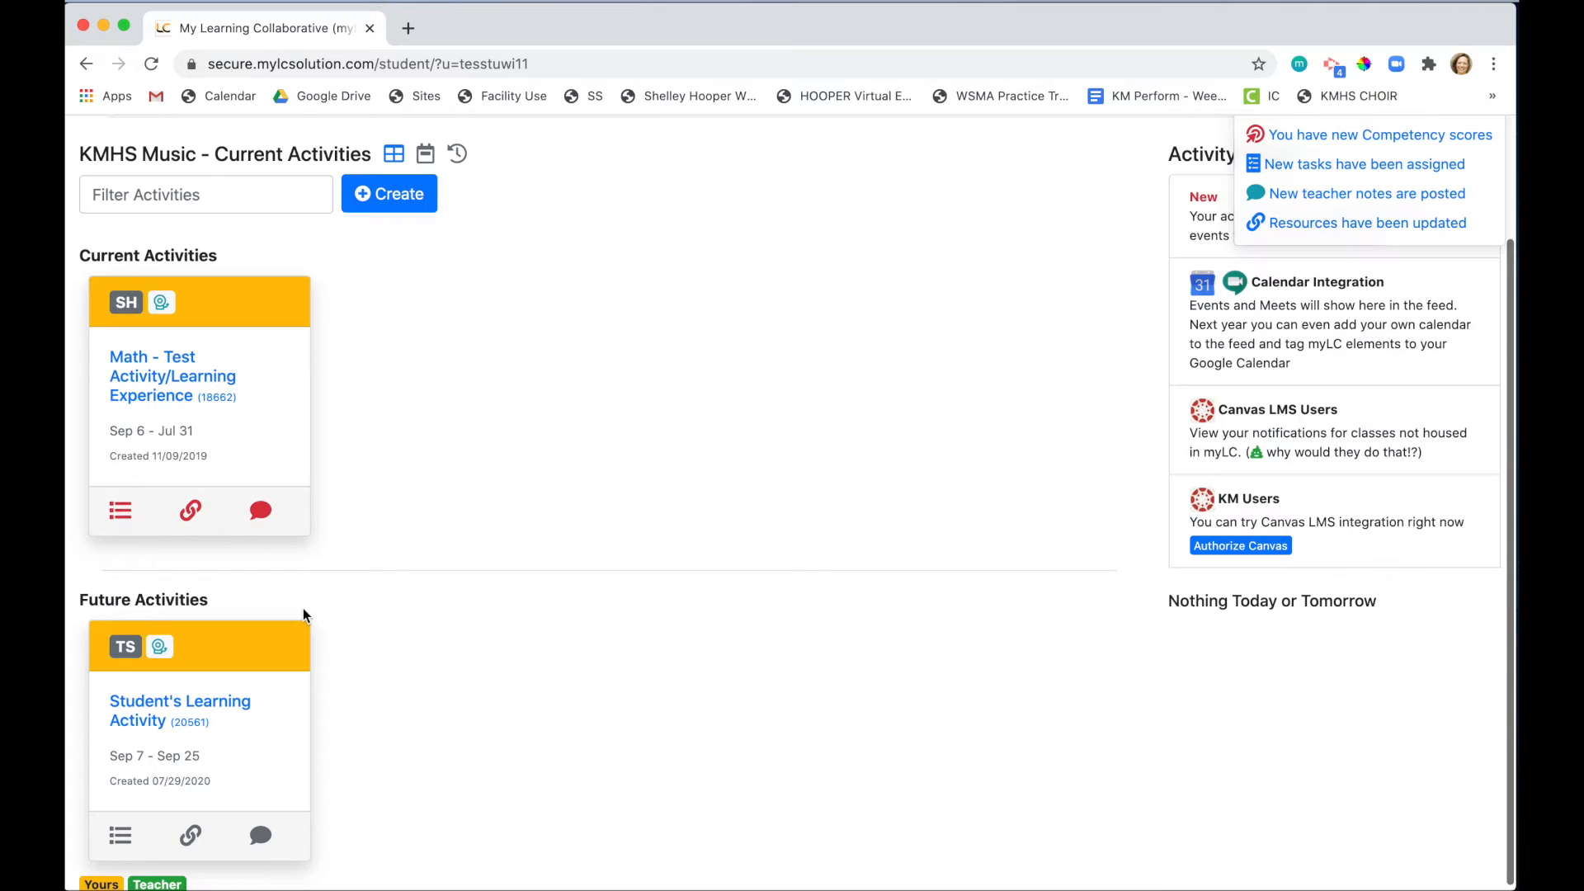
left_click(169, 706)
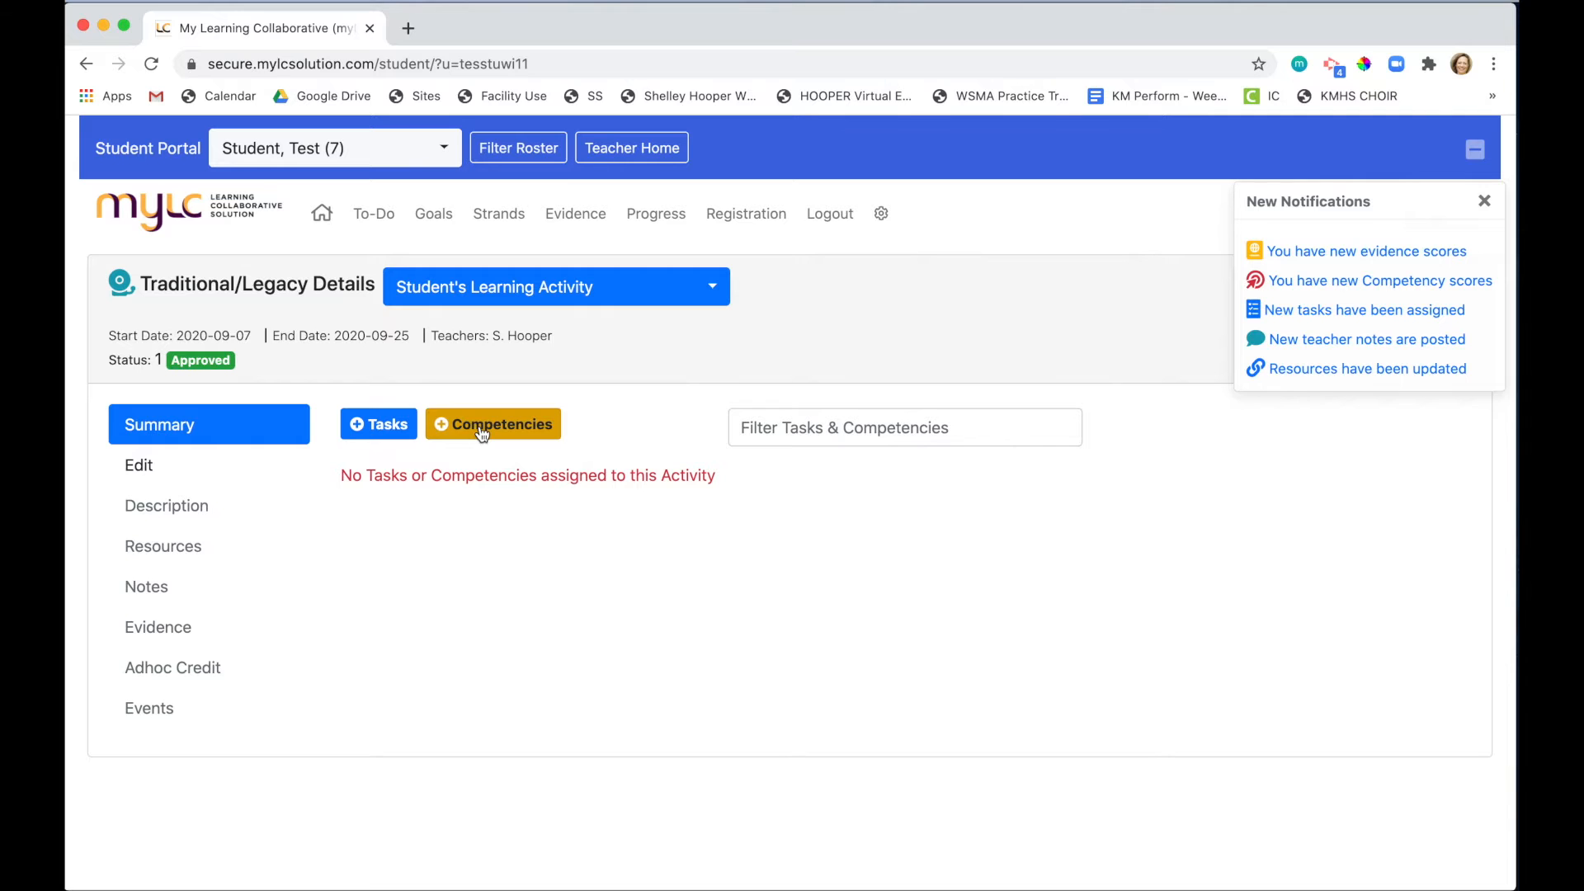
Review the editable details and collaborators of Student's Learning Activity, and close the form without saving
left_click(150, 471)
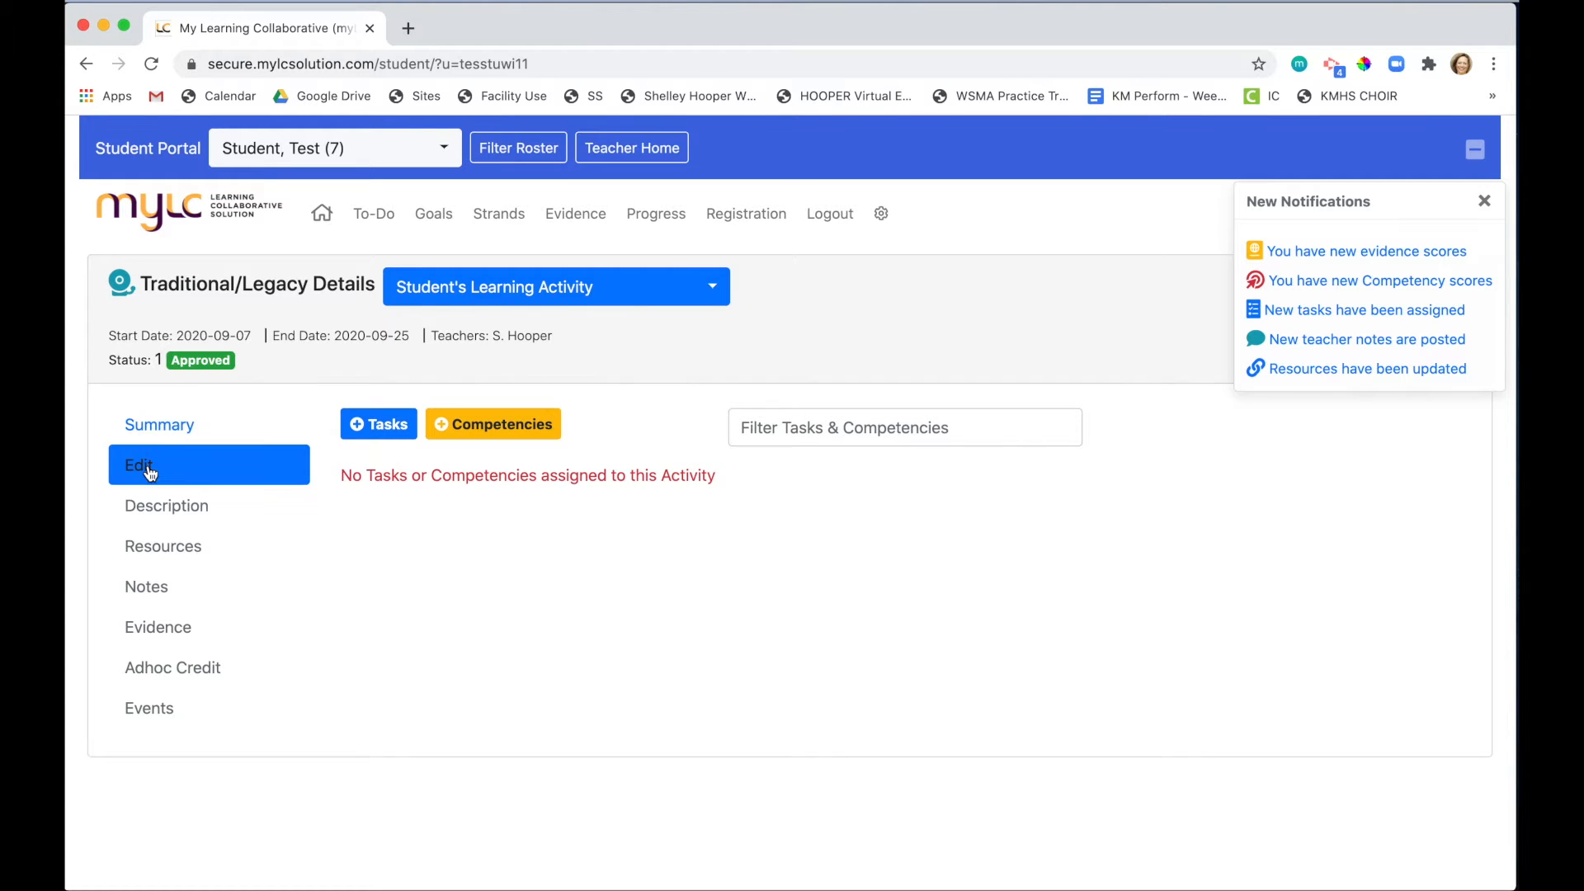
scroll(526, 557, "down", 3)
left_click(475, 633)
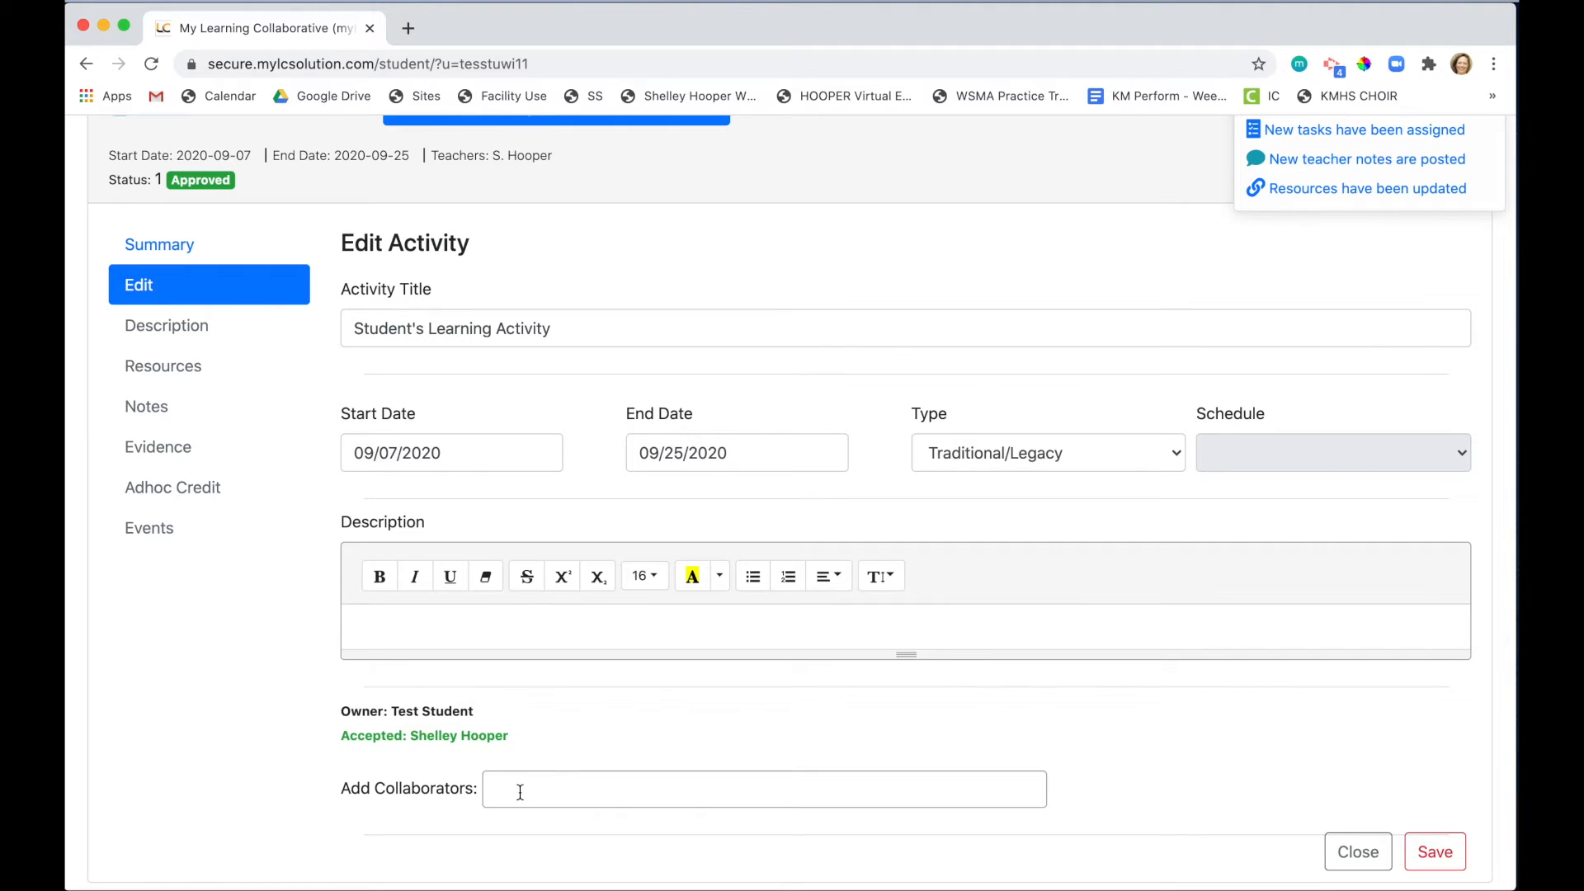
left_click(1357, 851)
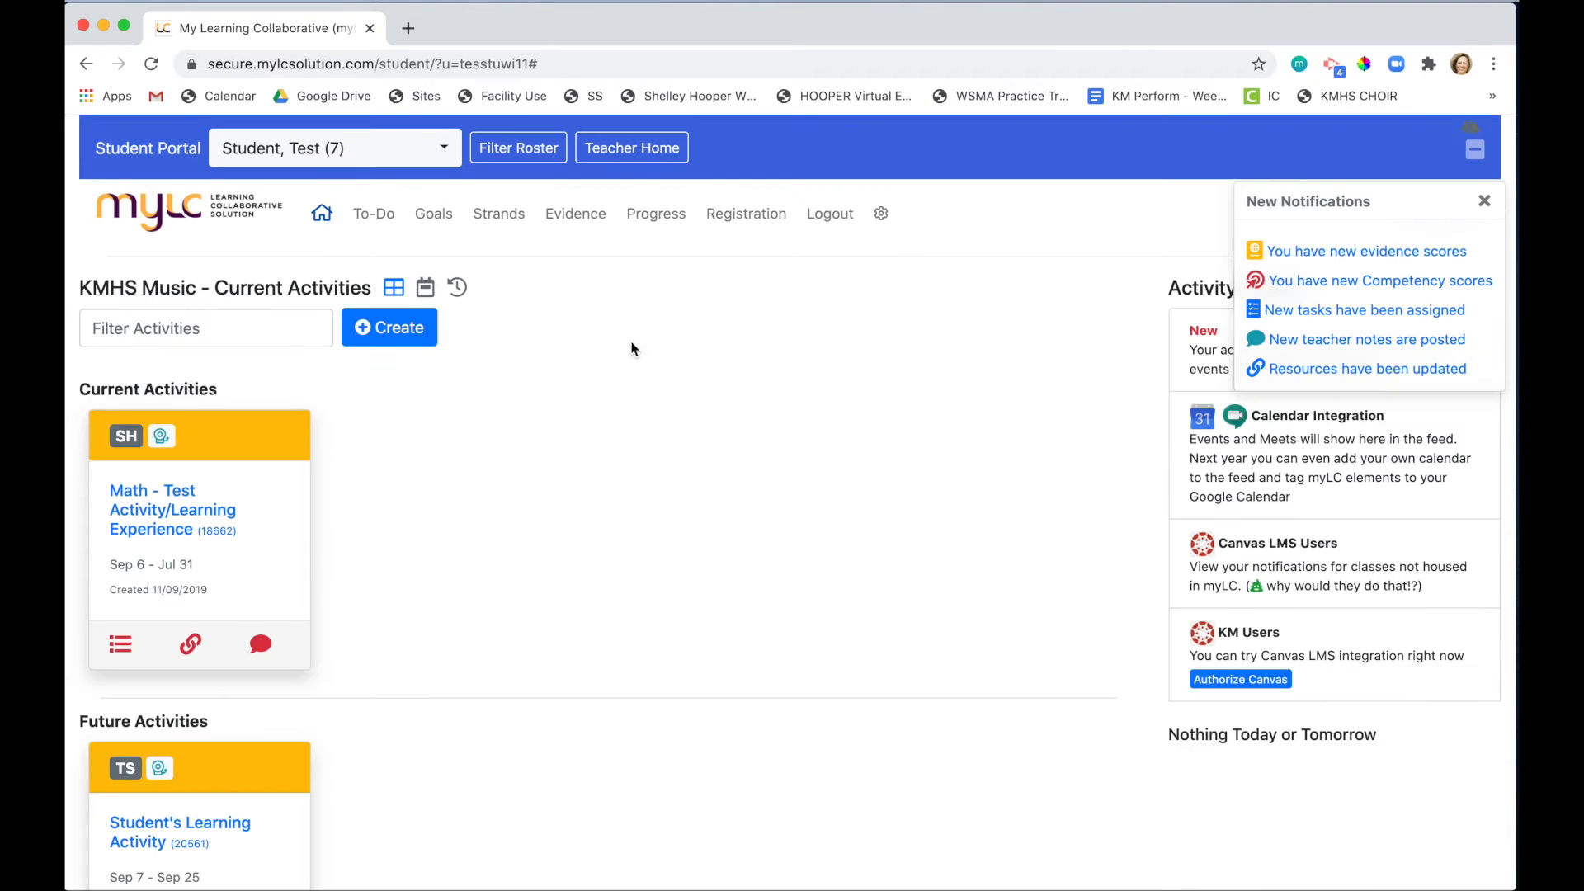
Open the Math - Test Activity/Learning Experience and start a new task named "Independent Task" with no description
left_click(157, 491)
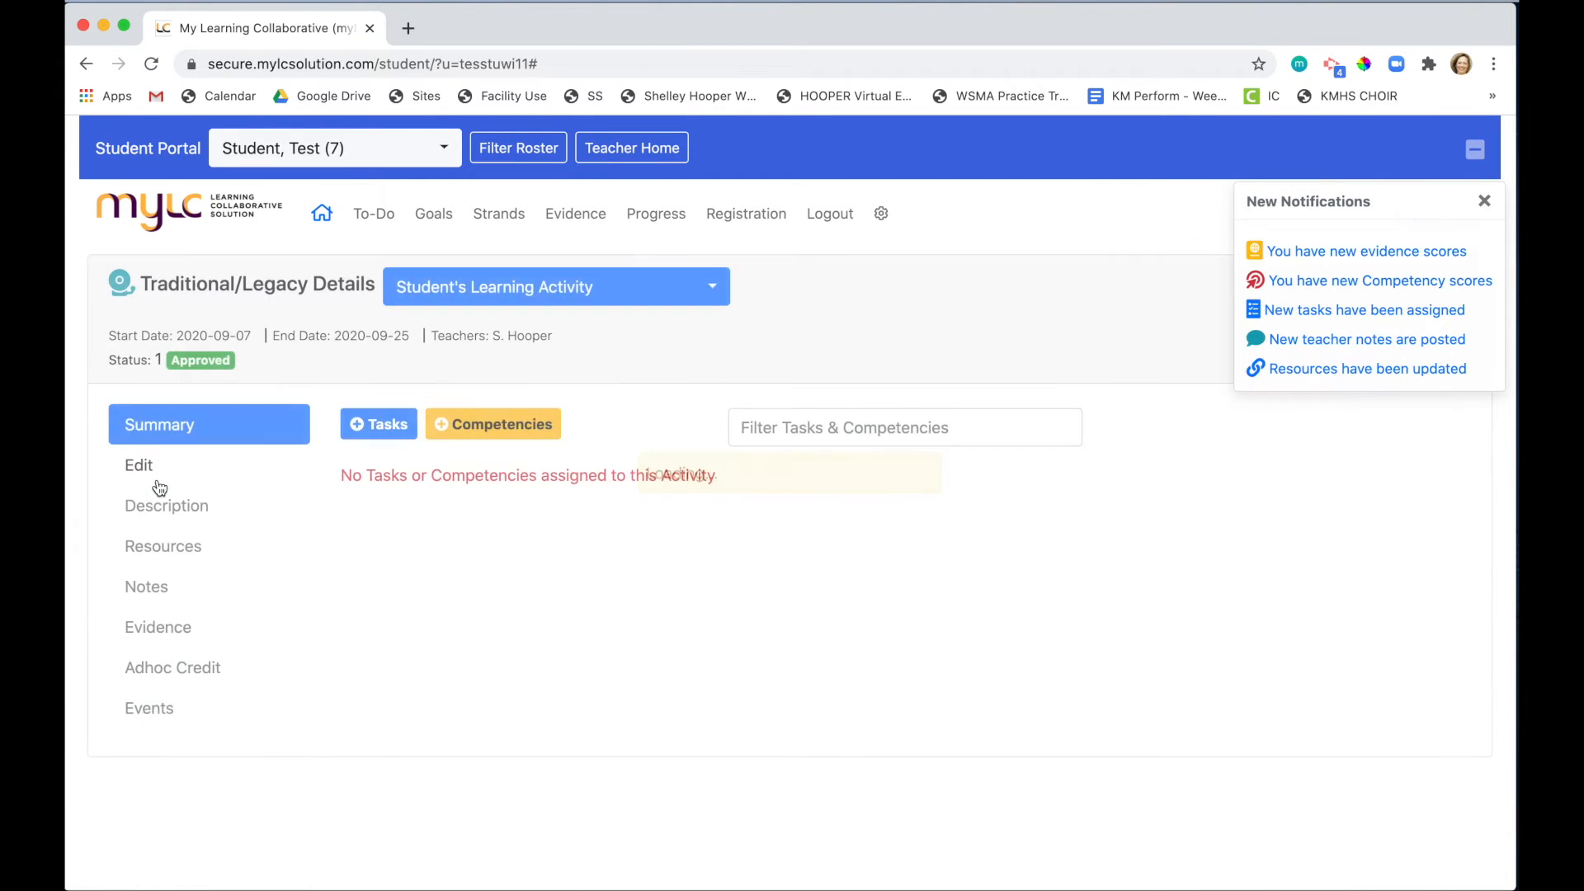
left_click(363, 402)
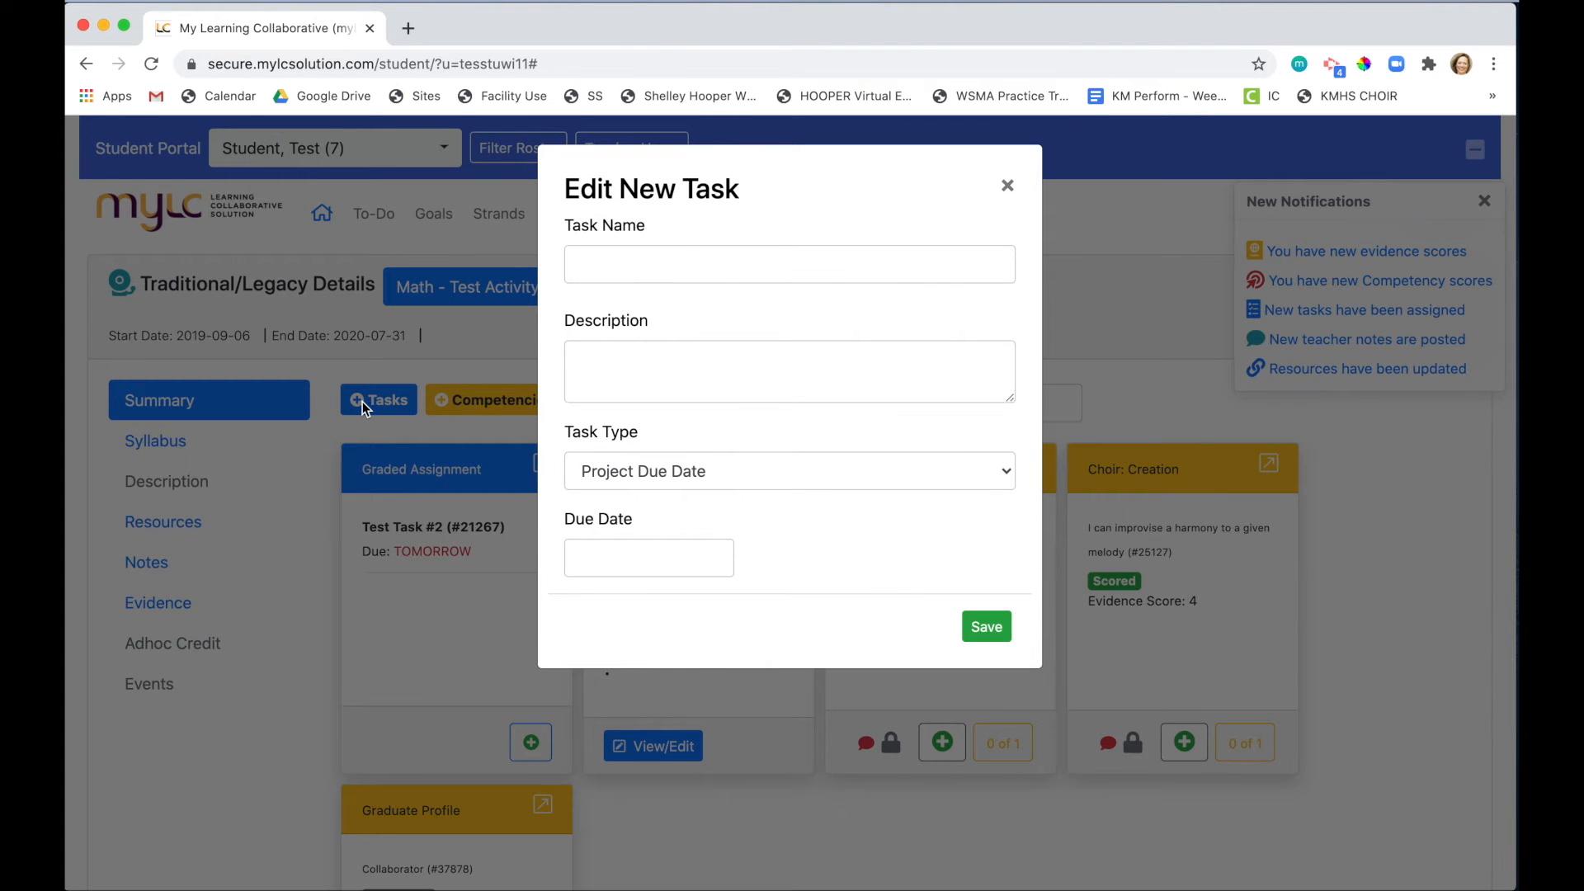
left_click(635, 273)
type("In")
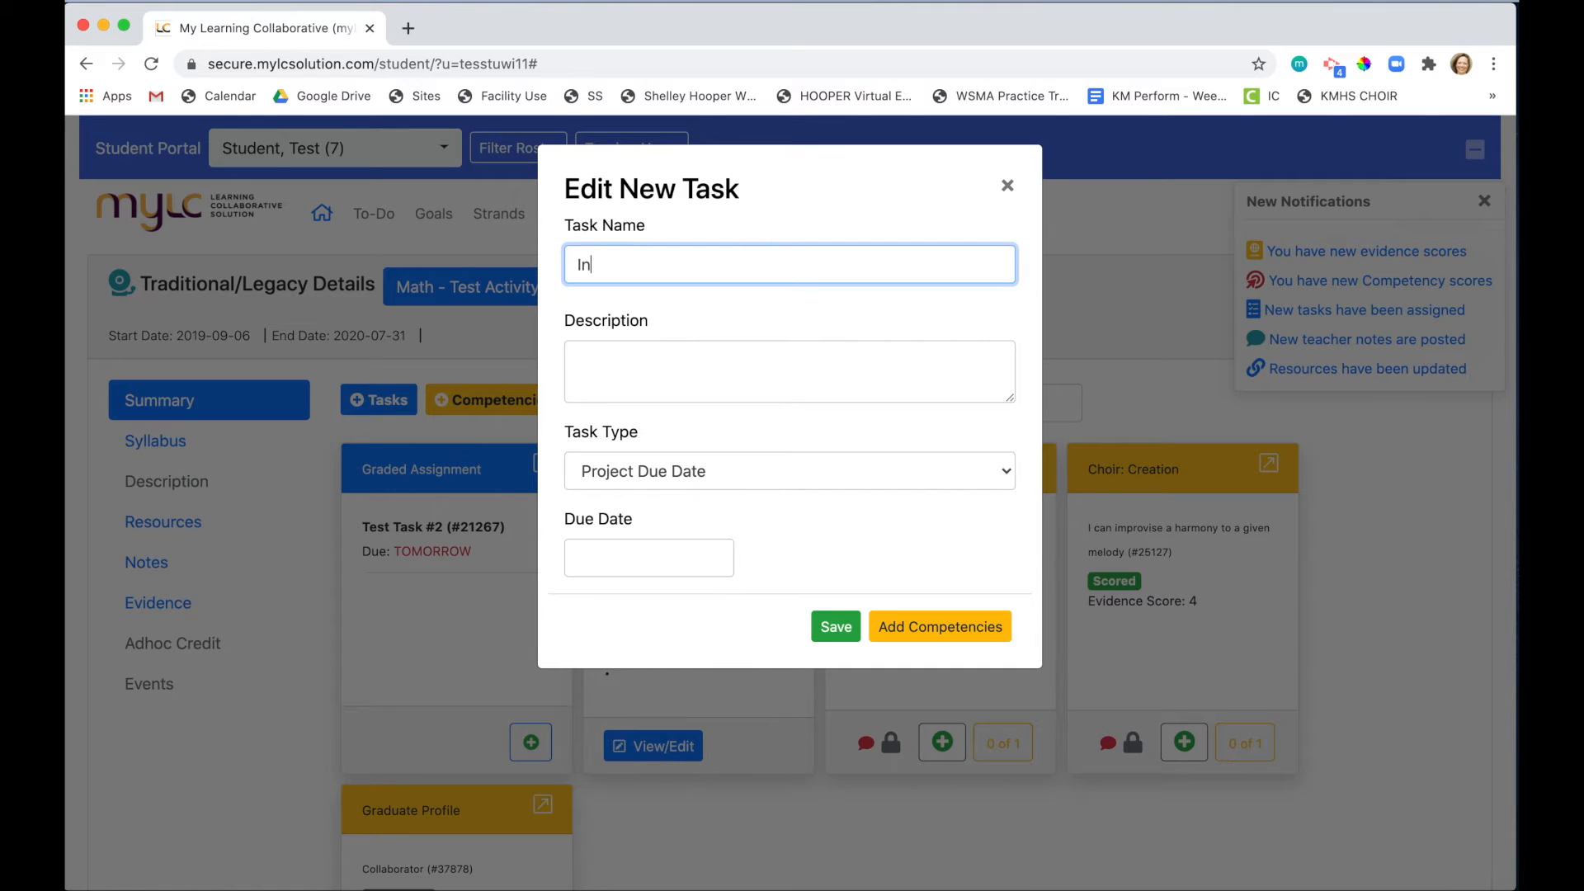
type("dependent Task")
left_click(598, 367)
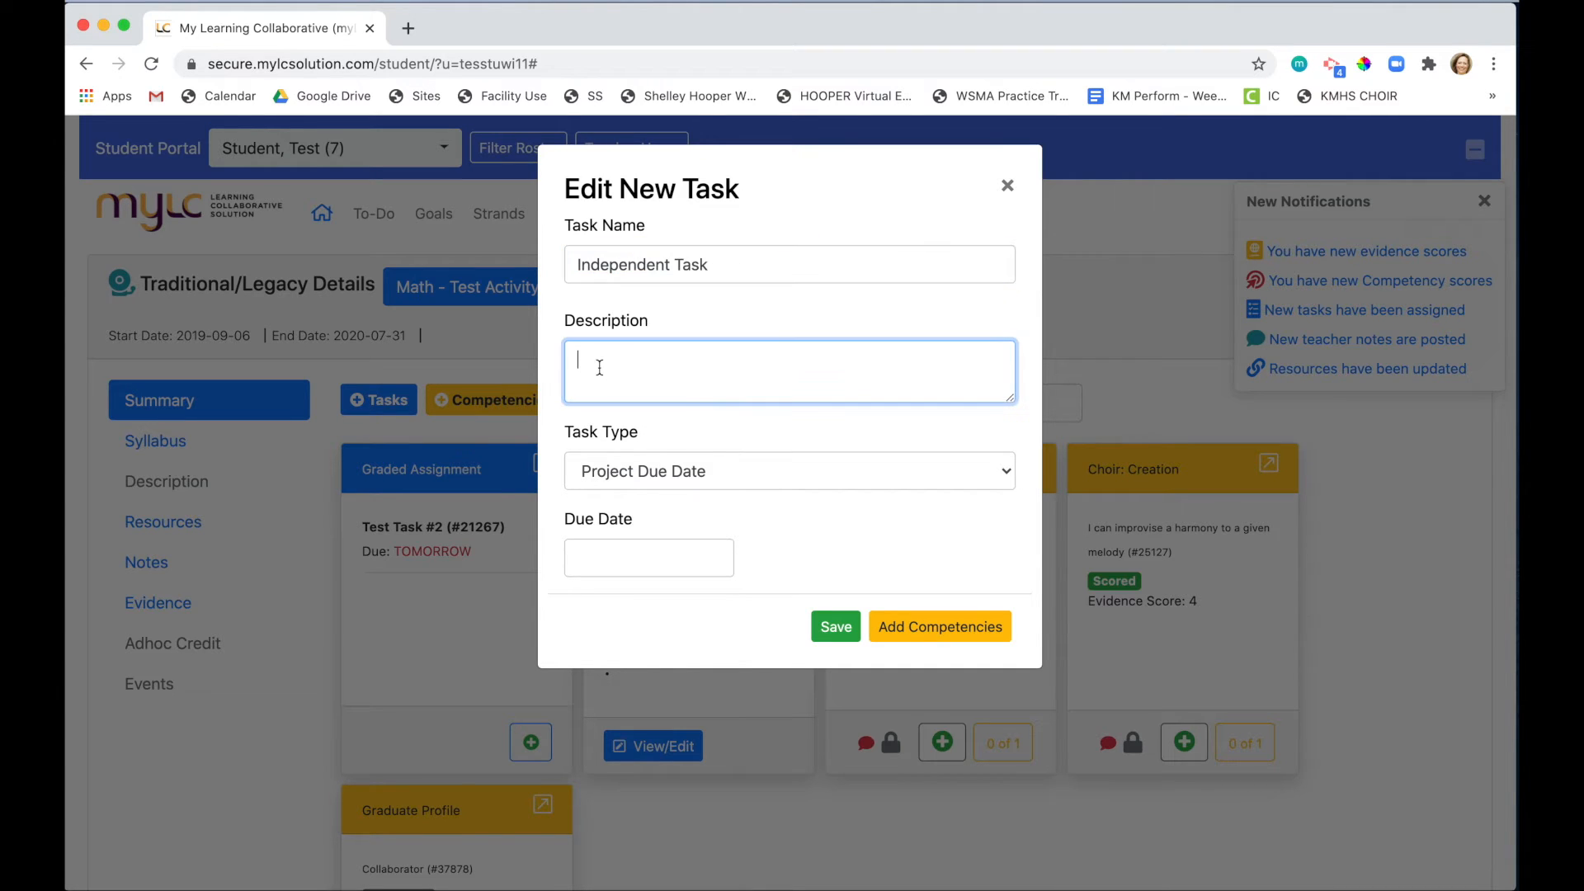
Set the task type to Graded Assignment and the due date to 08/03/2020
left_click(688, 470)
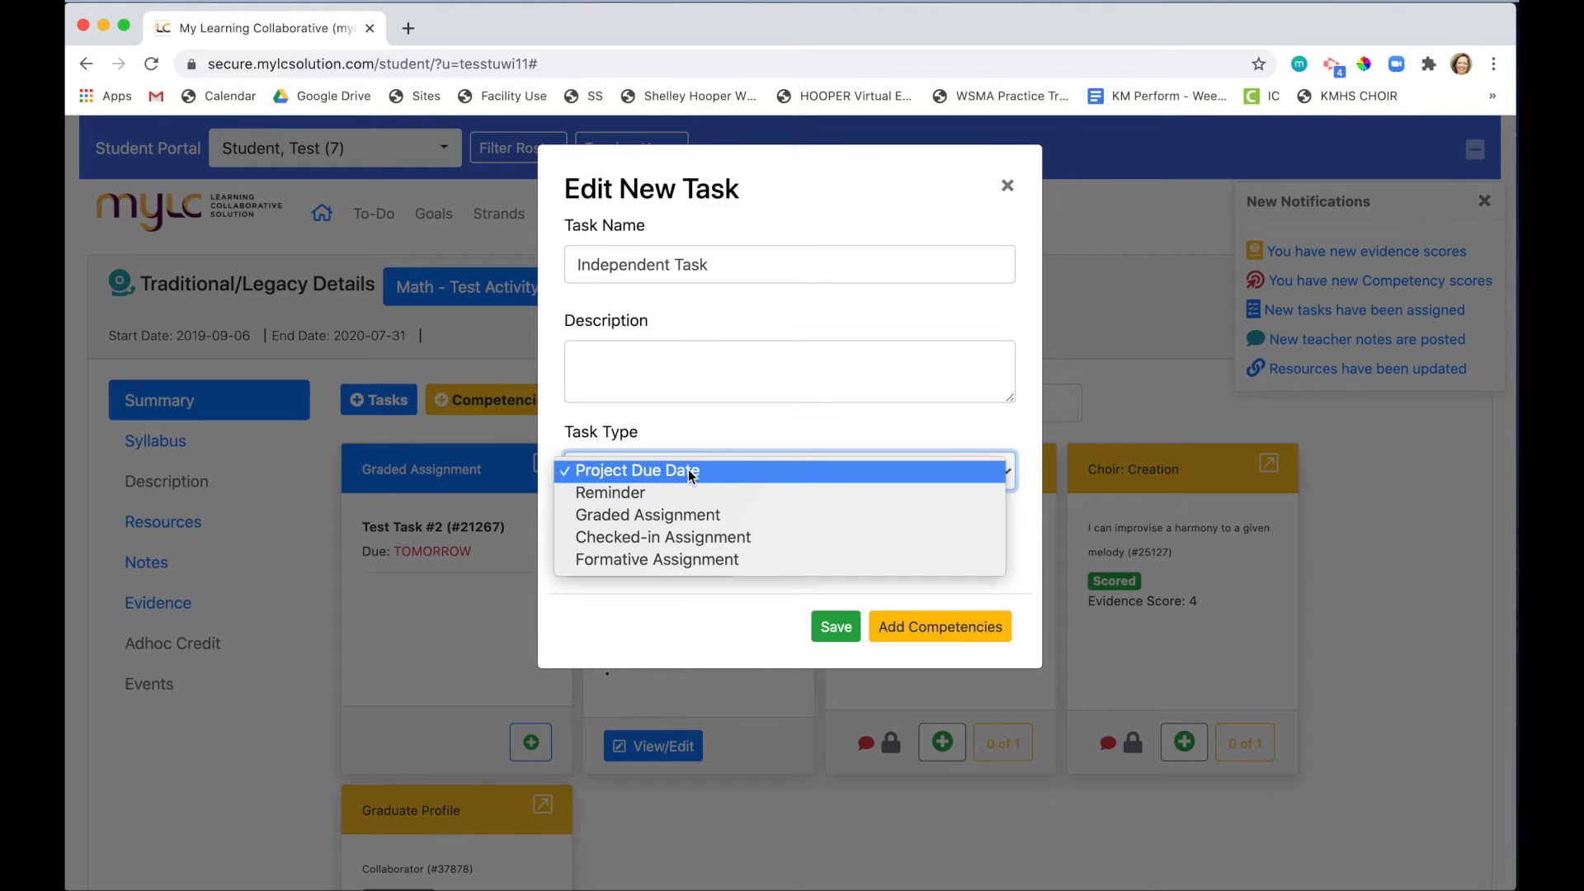
left_click(688, 515)
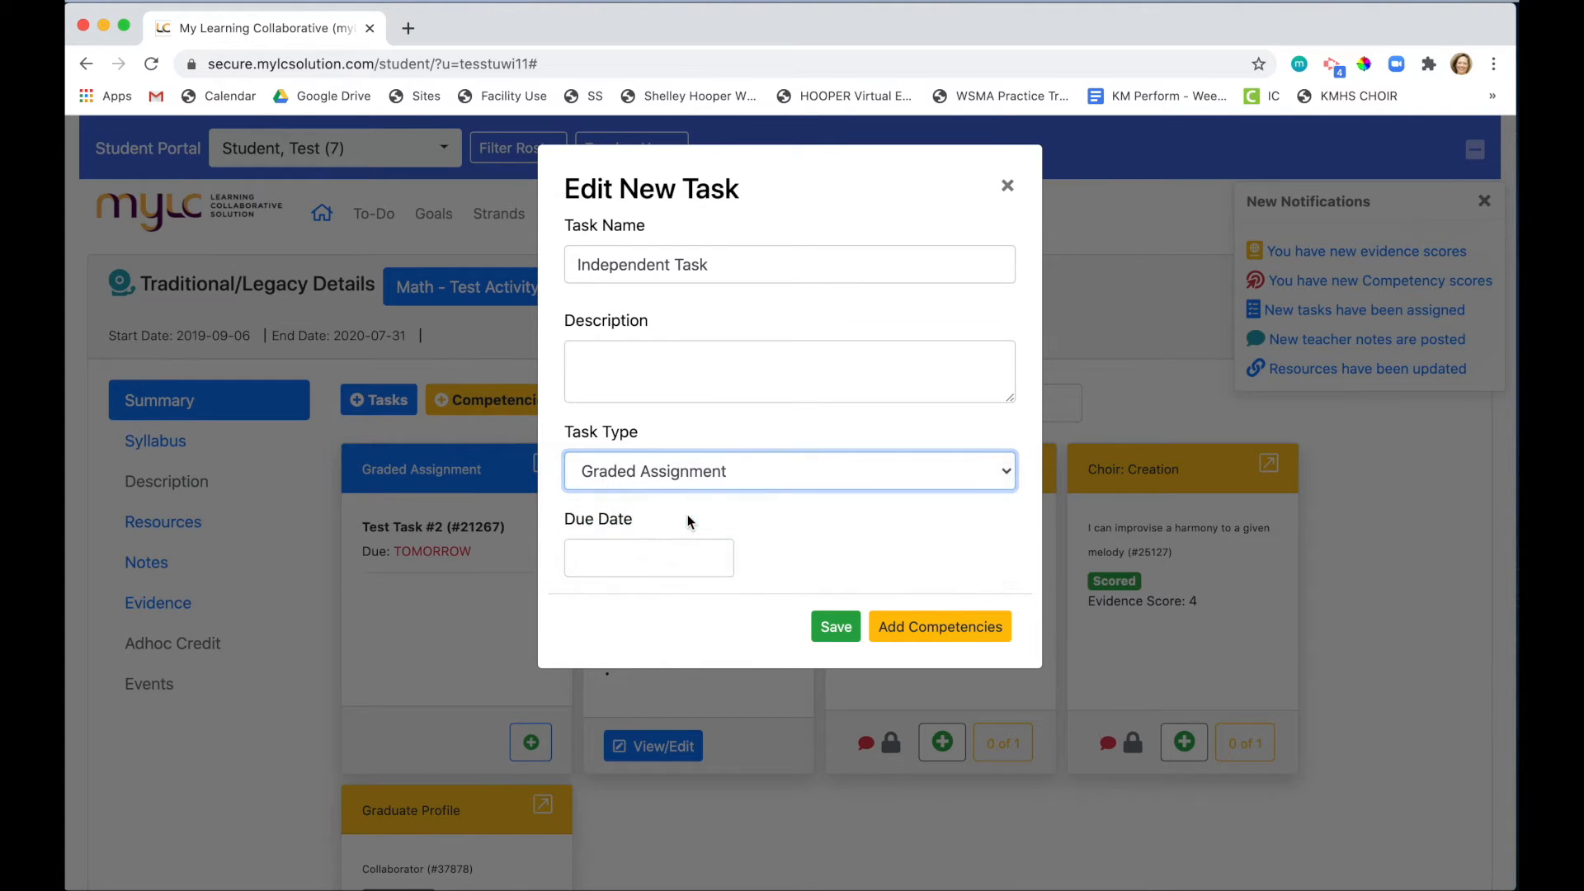
left_click(647, 553)
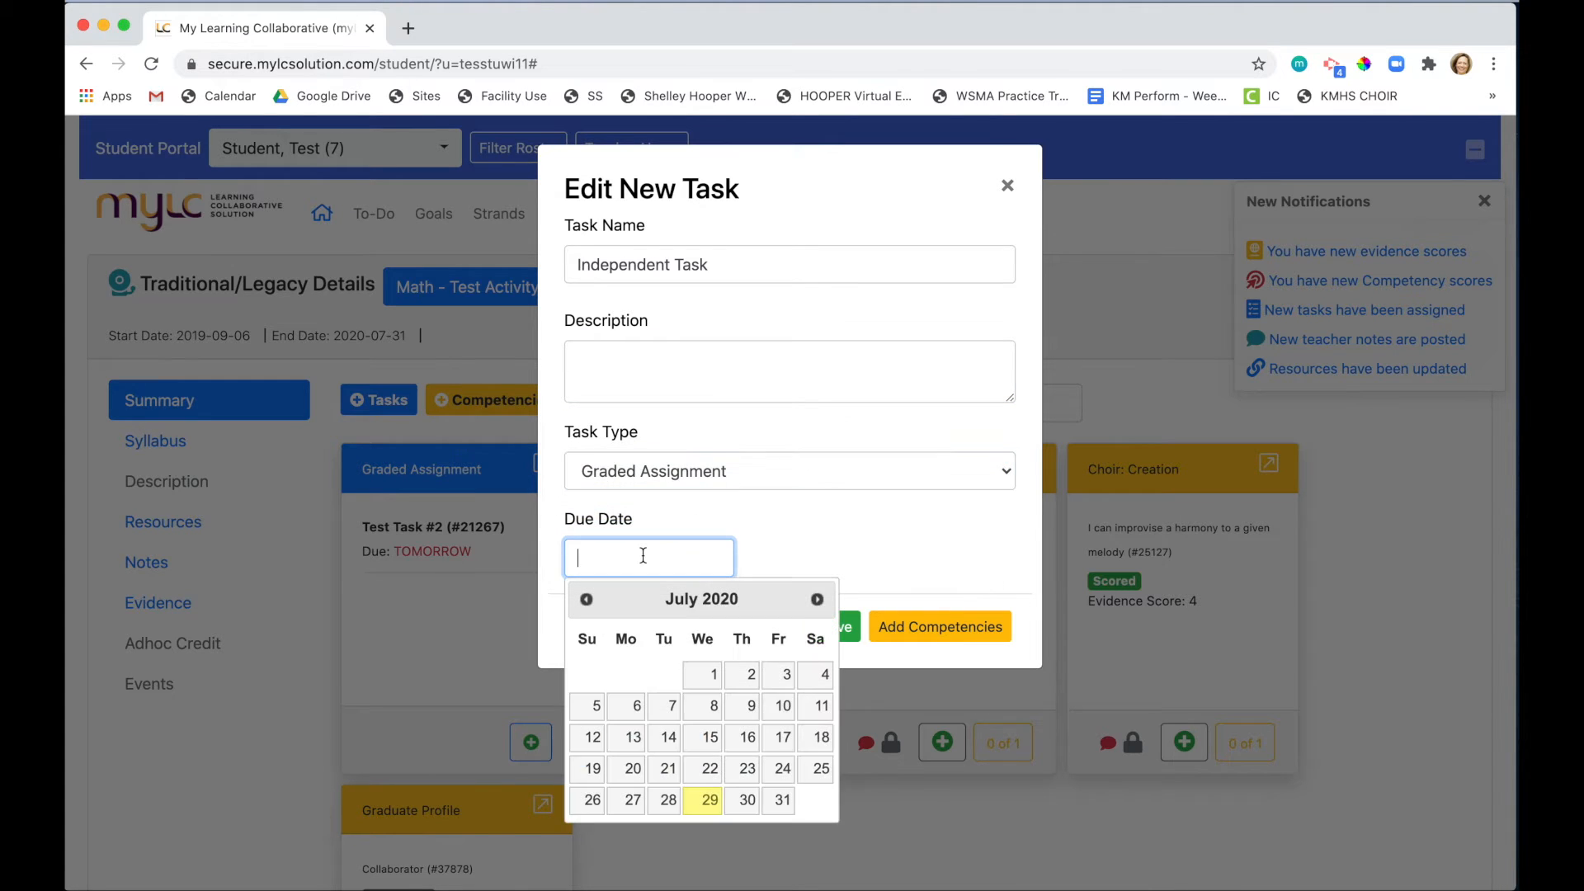
left_click(819, 598)
left_click(635, 705)
left_click(835, 630)
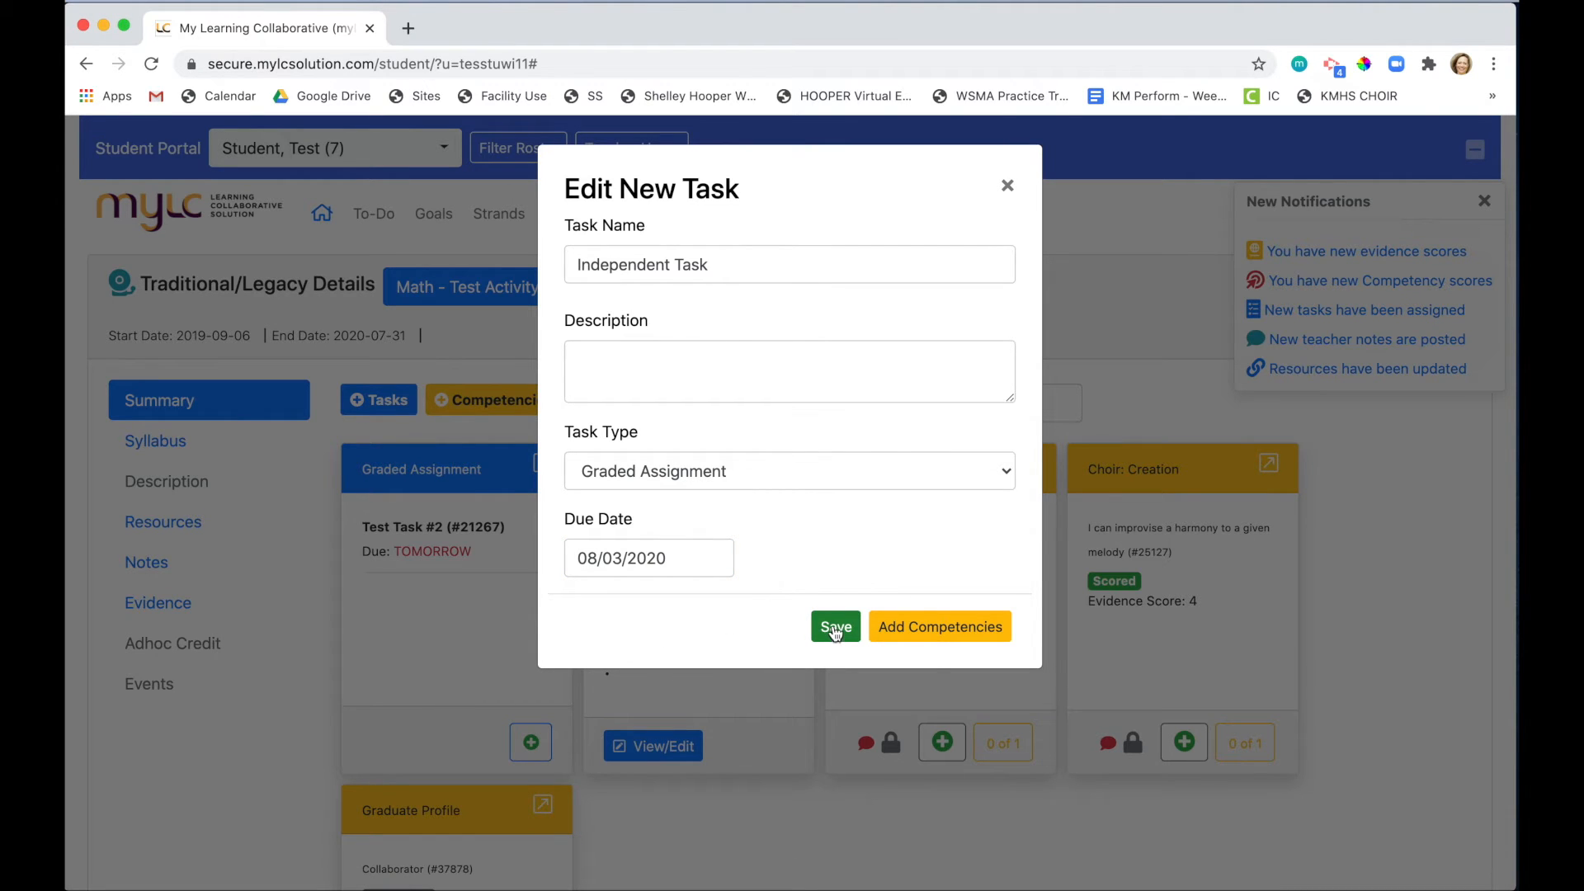
Add the competencies for improvising a melody in a major key (25125) and a harmony to a given melody (25127), and save the task
left_click(934, 635)
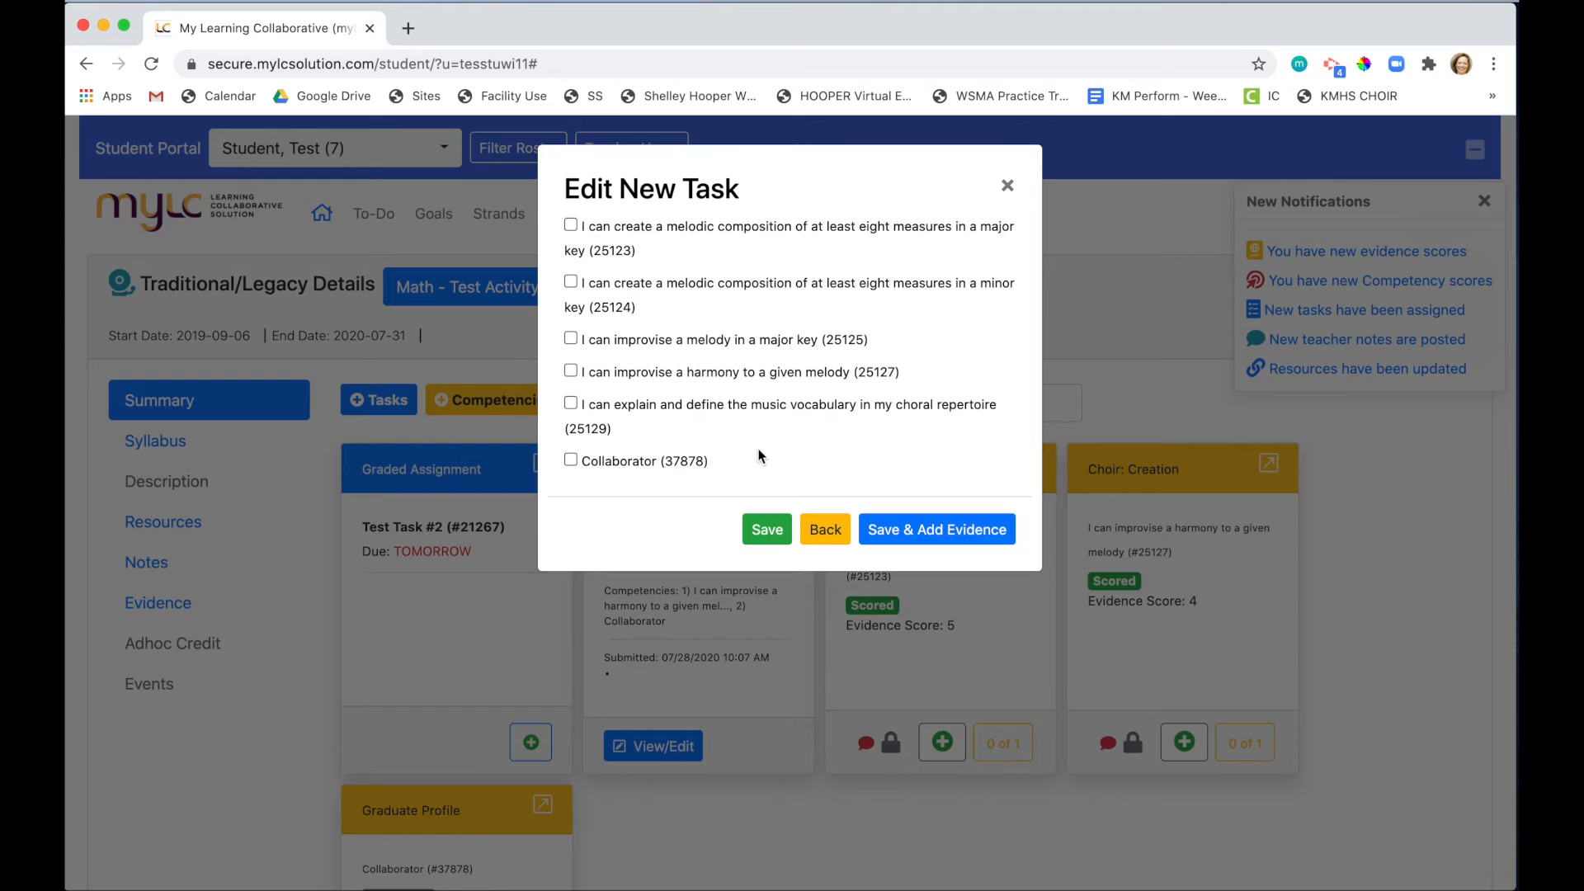
left_click(570, 338)
left_click(570, 371)
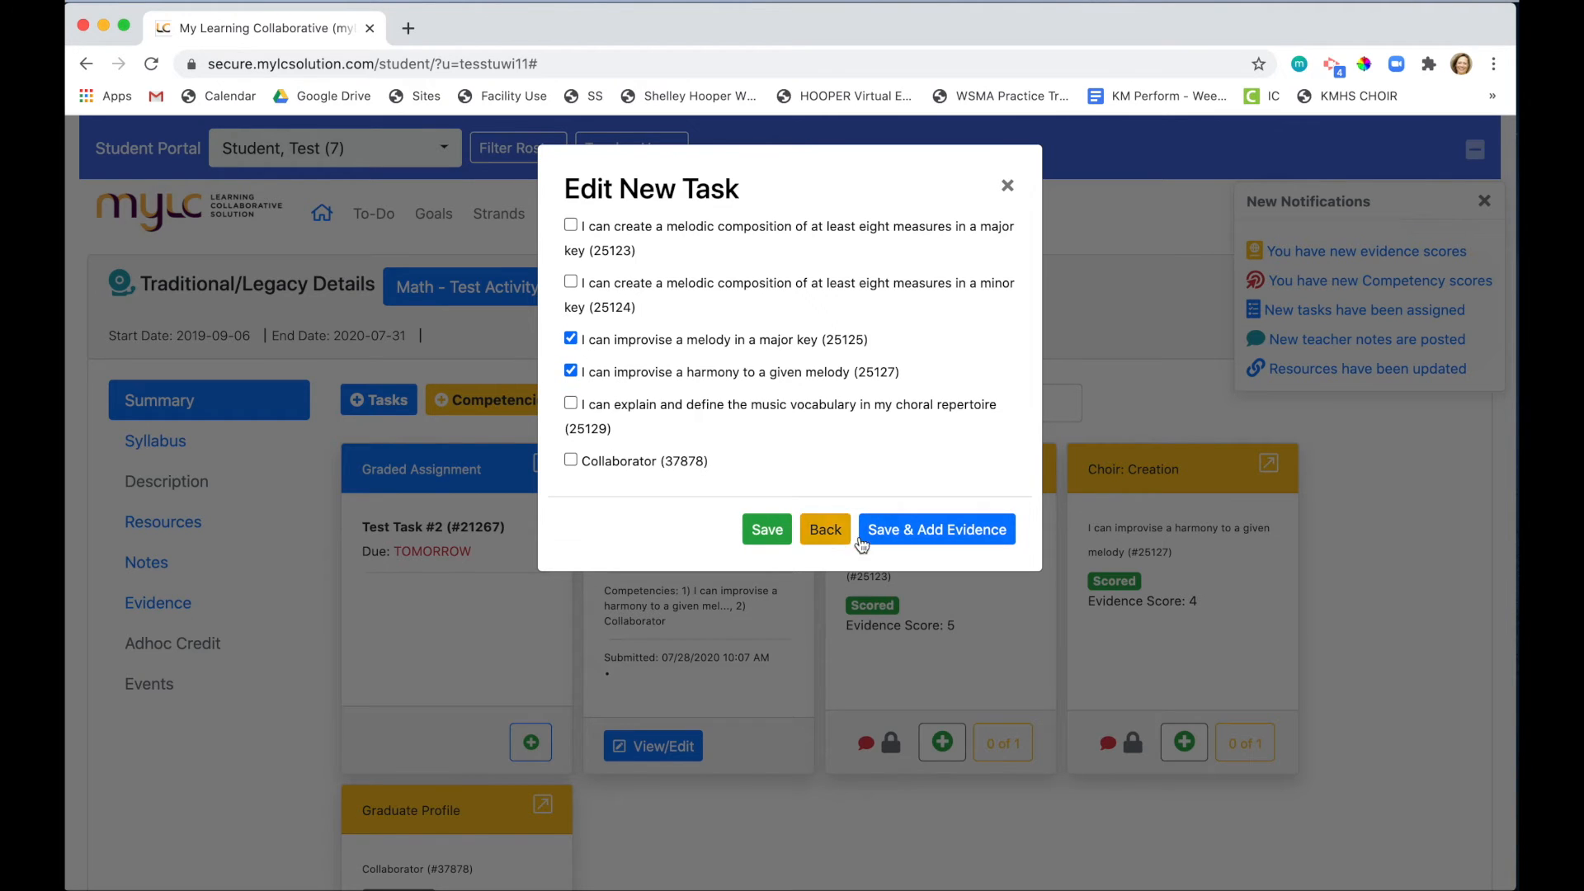
left_click(761, 530)
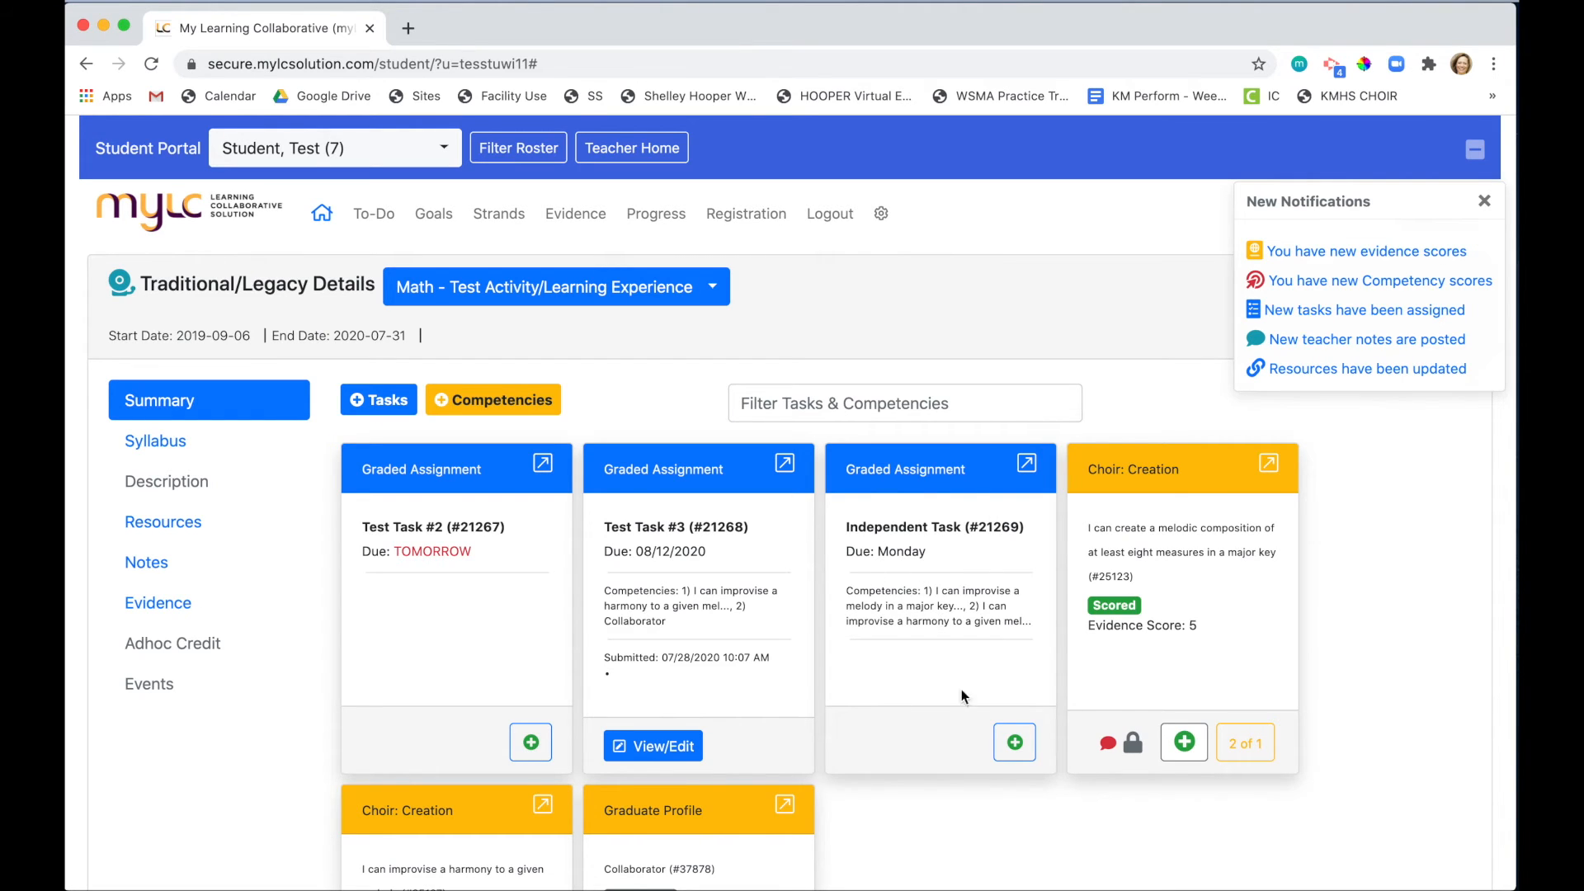
Open the evidence form for Independent Task, cancel it without adding evidence, and open the task's details
left_click(1017, 742)
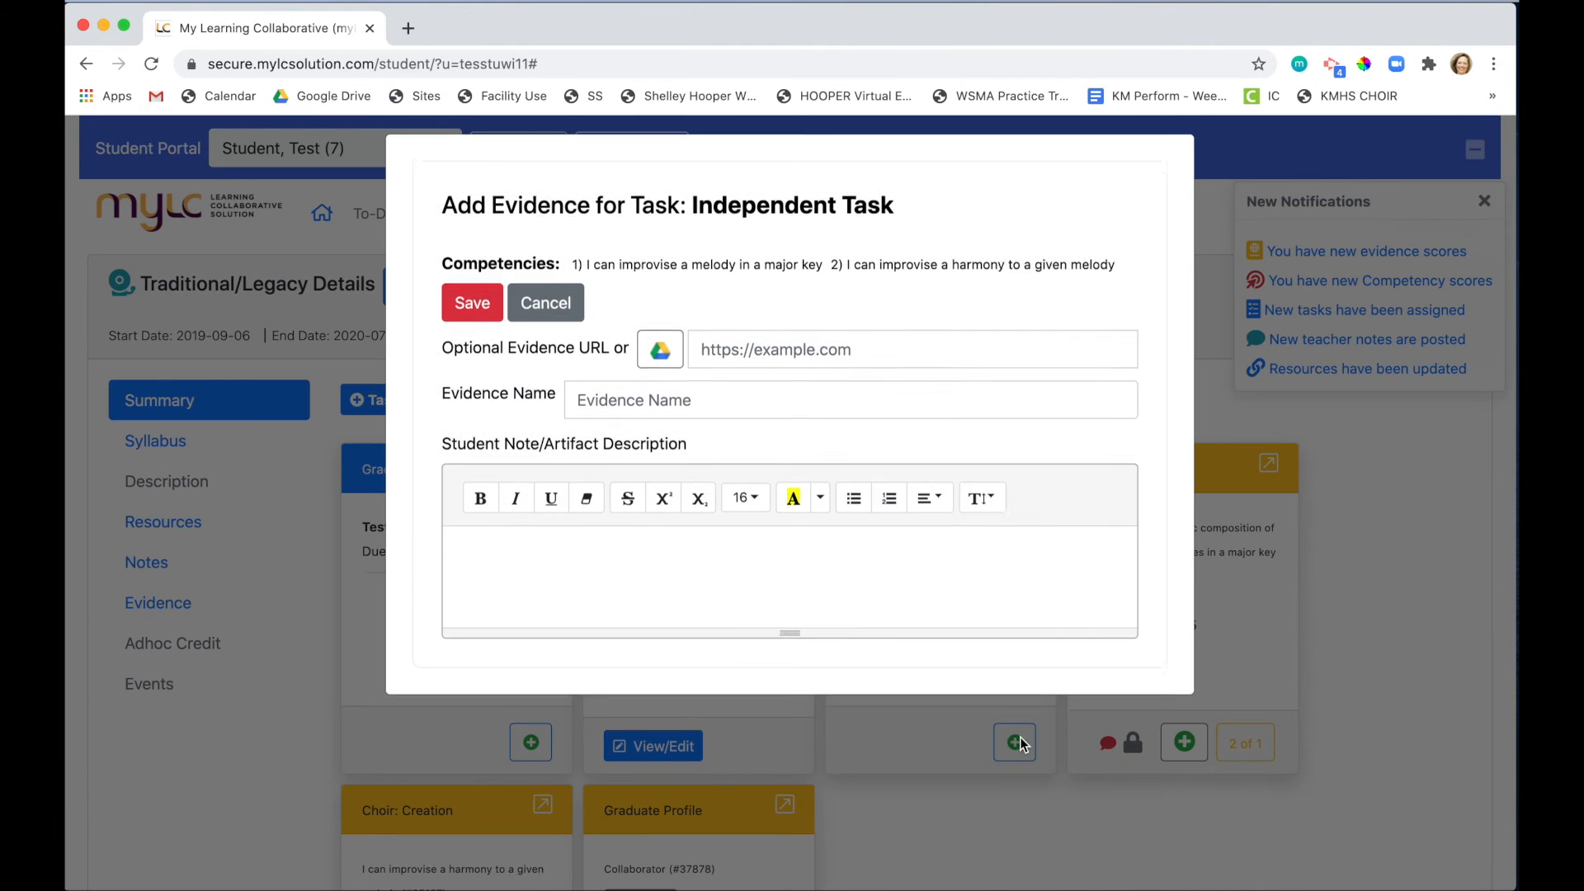
left_click(543, 316)
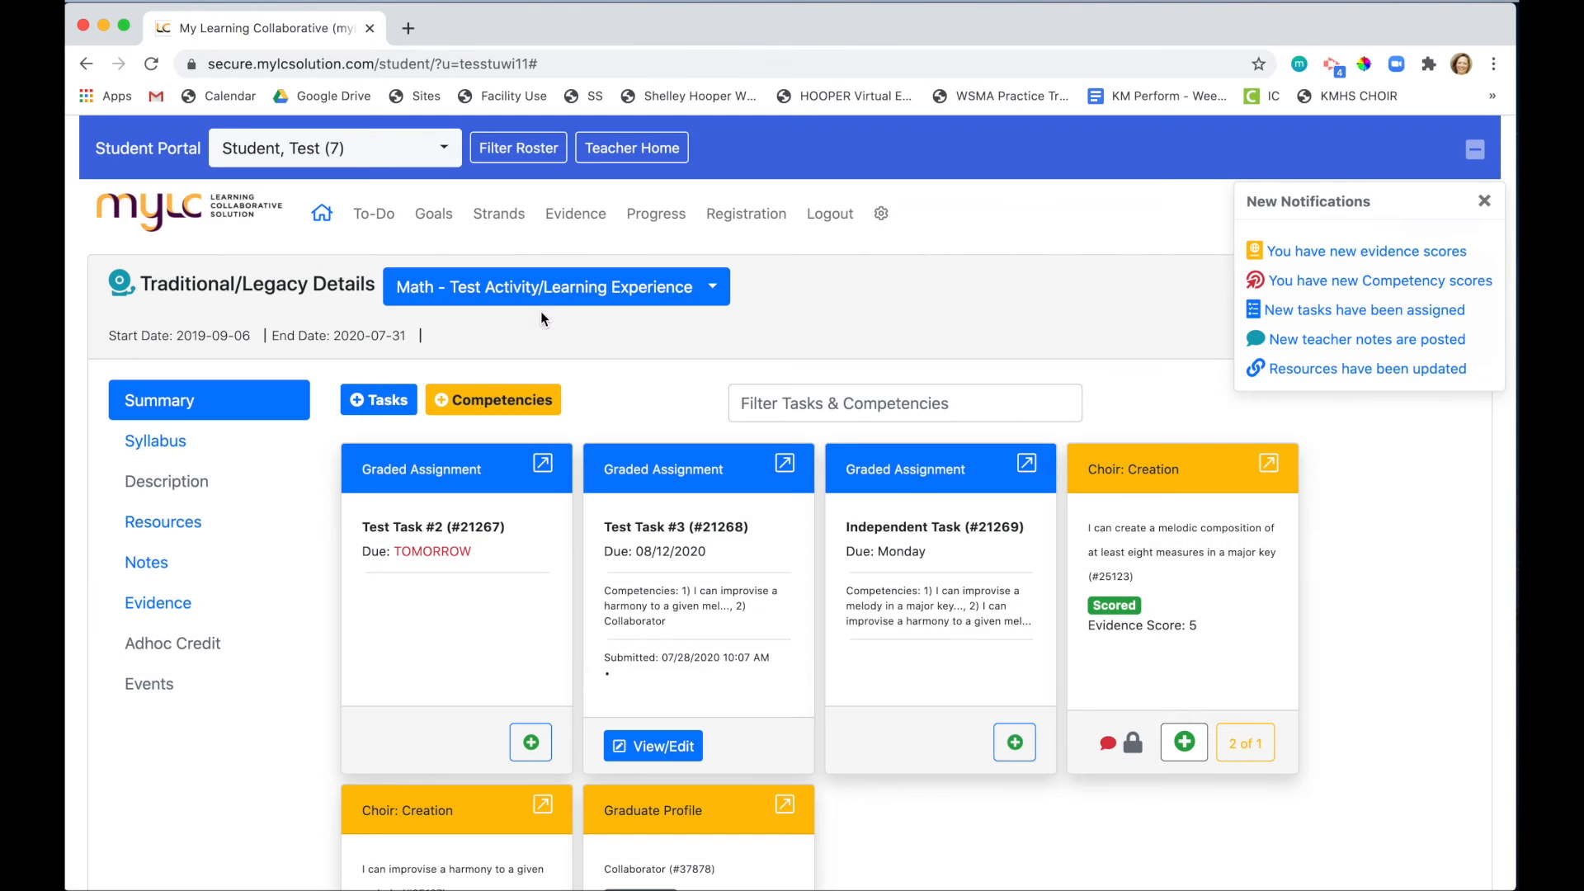
left_click(1026, 463)
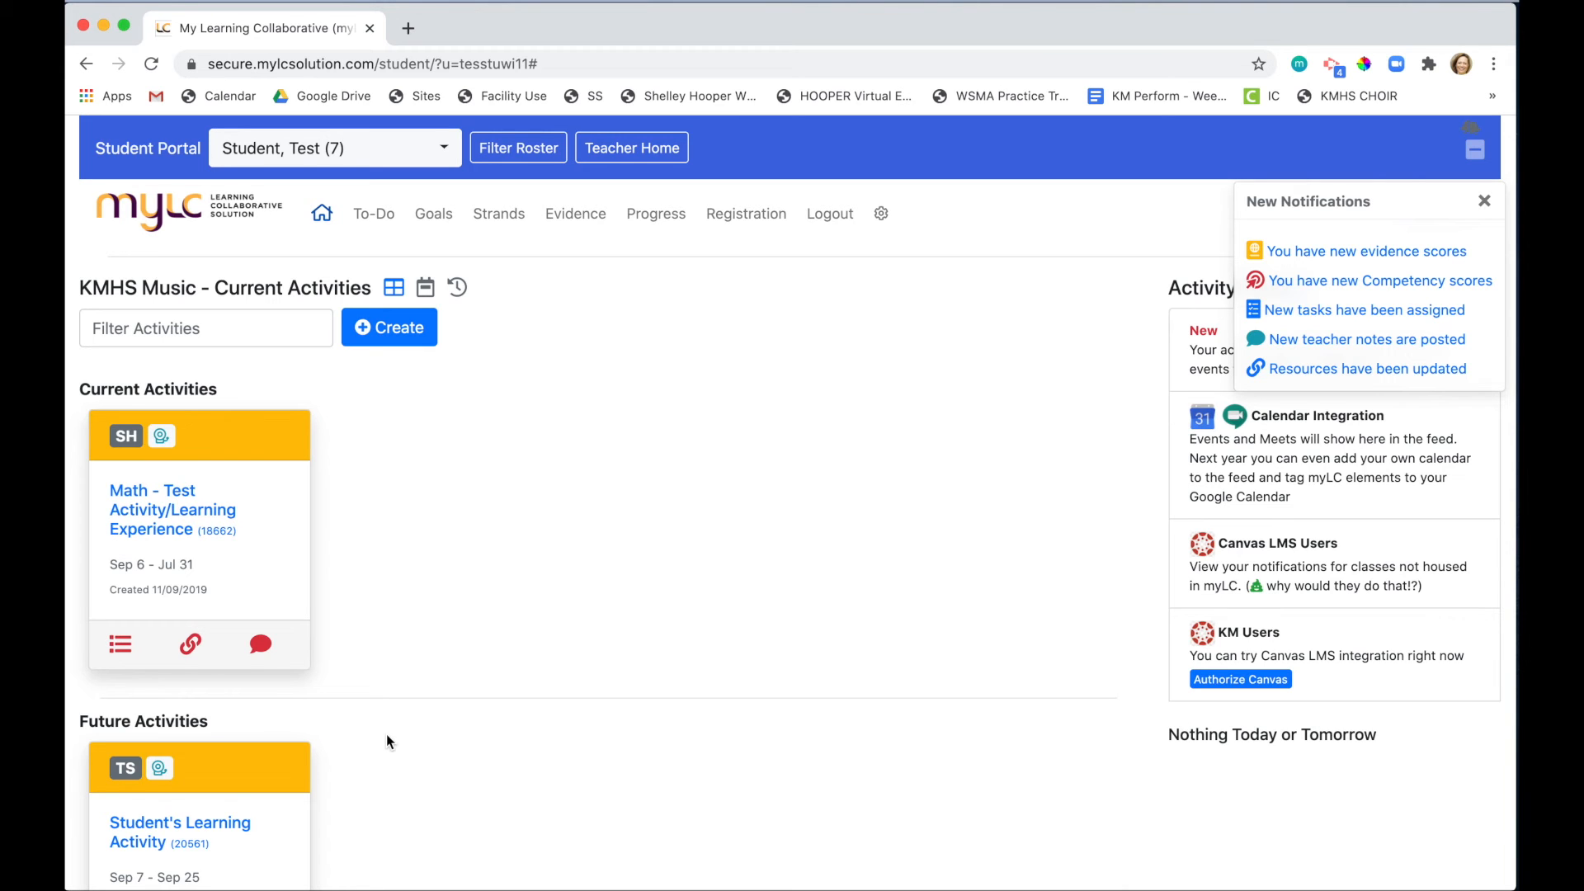
Open the Math - Test Activity/Learning Experience from the current activities and show its custom competencies list
left_click(130, 495)
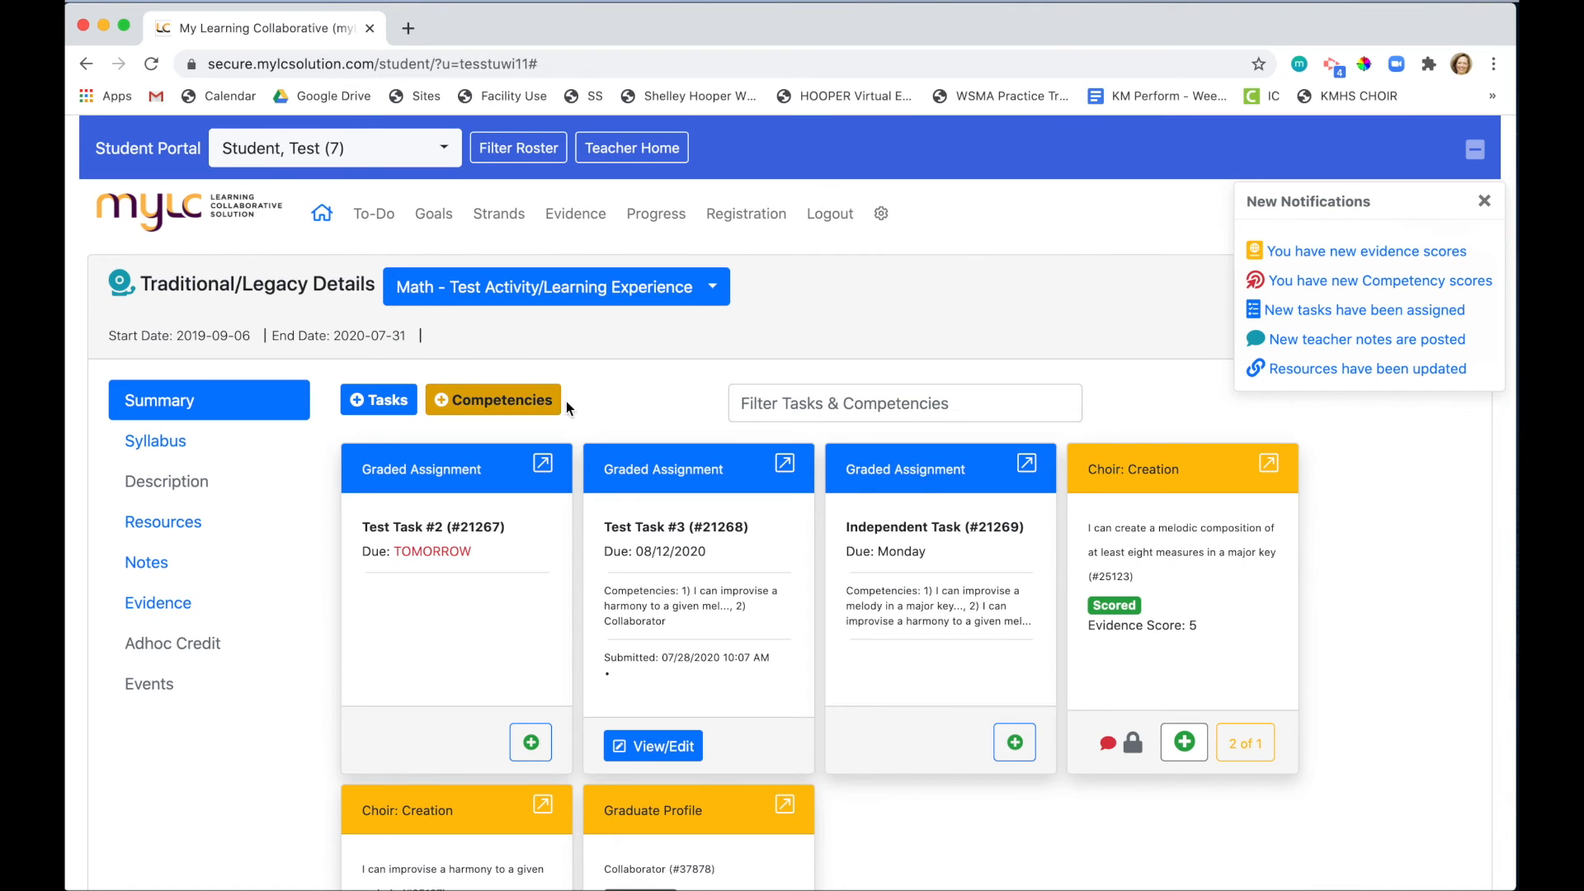
left_click(500, 402)
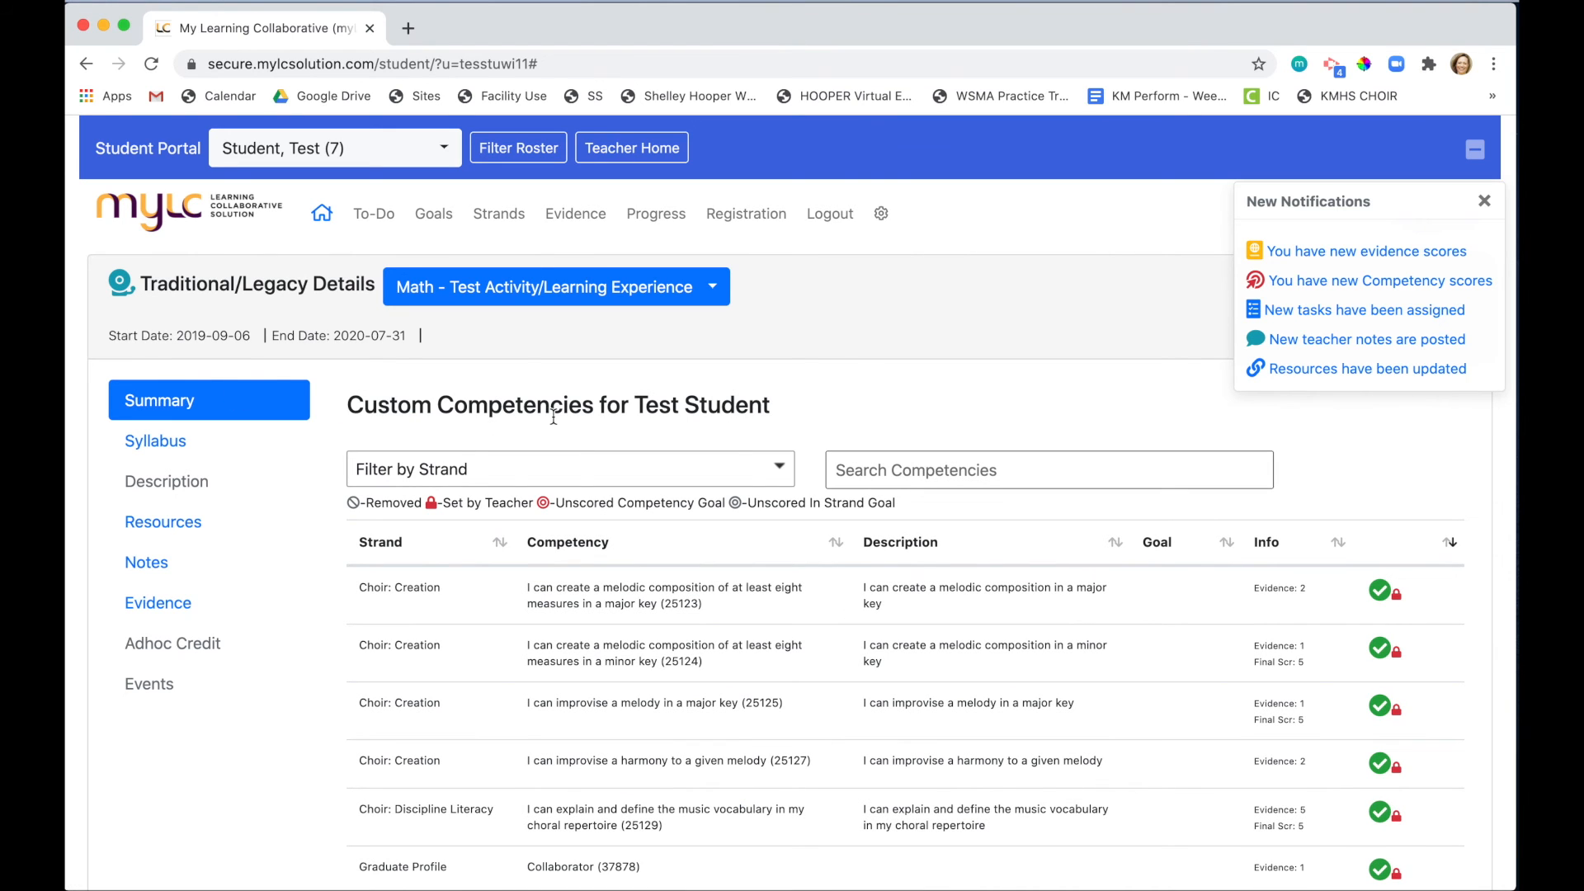
Return to the activity summary and review the task cards and the locked competency cards
left_click(224, 382)
scroll(837, 573, "down", 3)
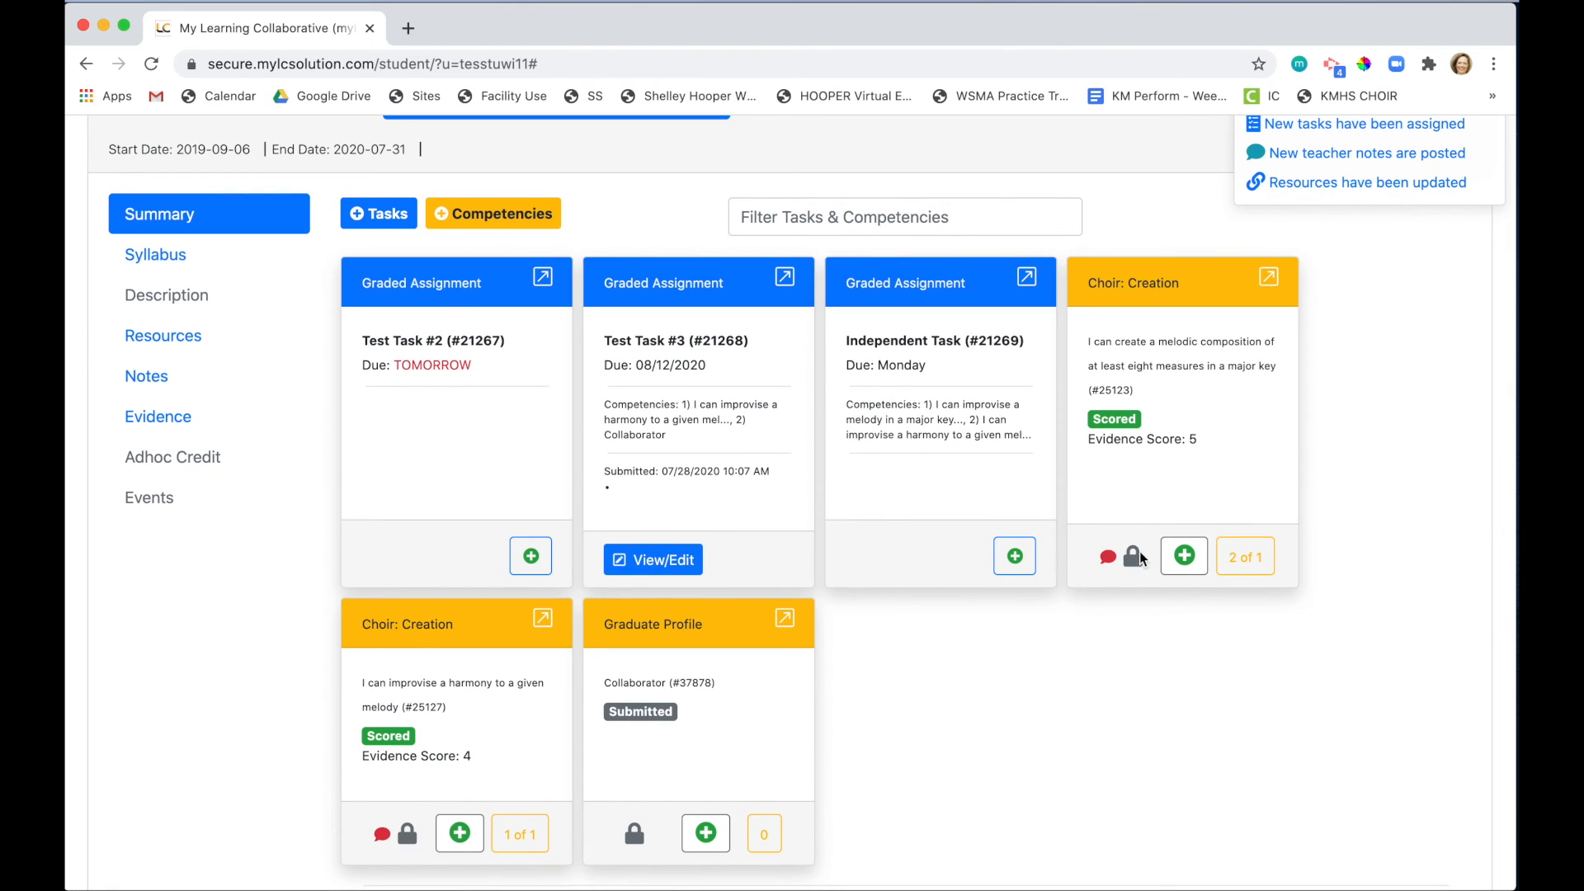
scroll(636, 834, "down", 6)
scroll(636, 834, "up", 9)
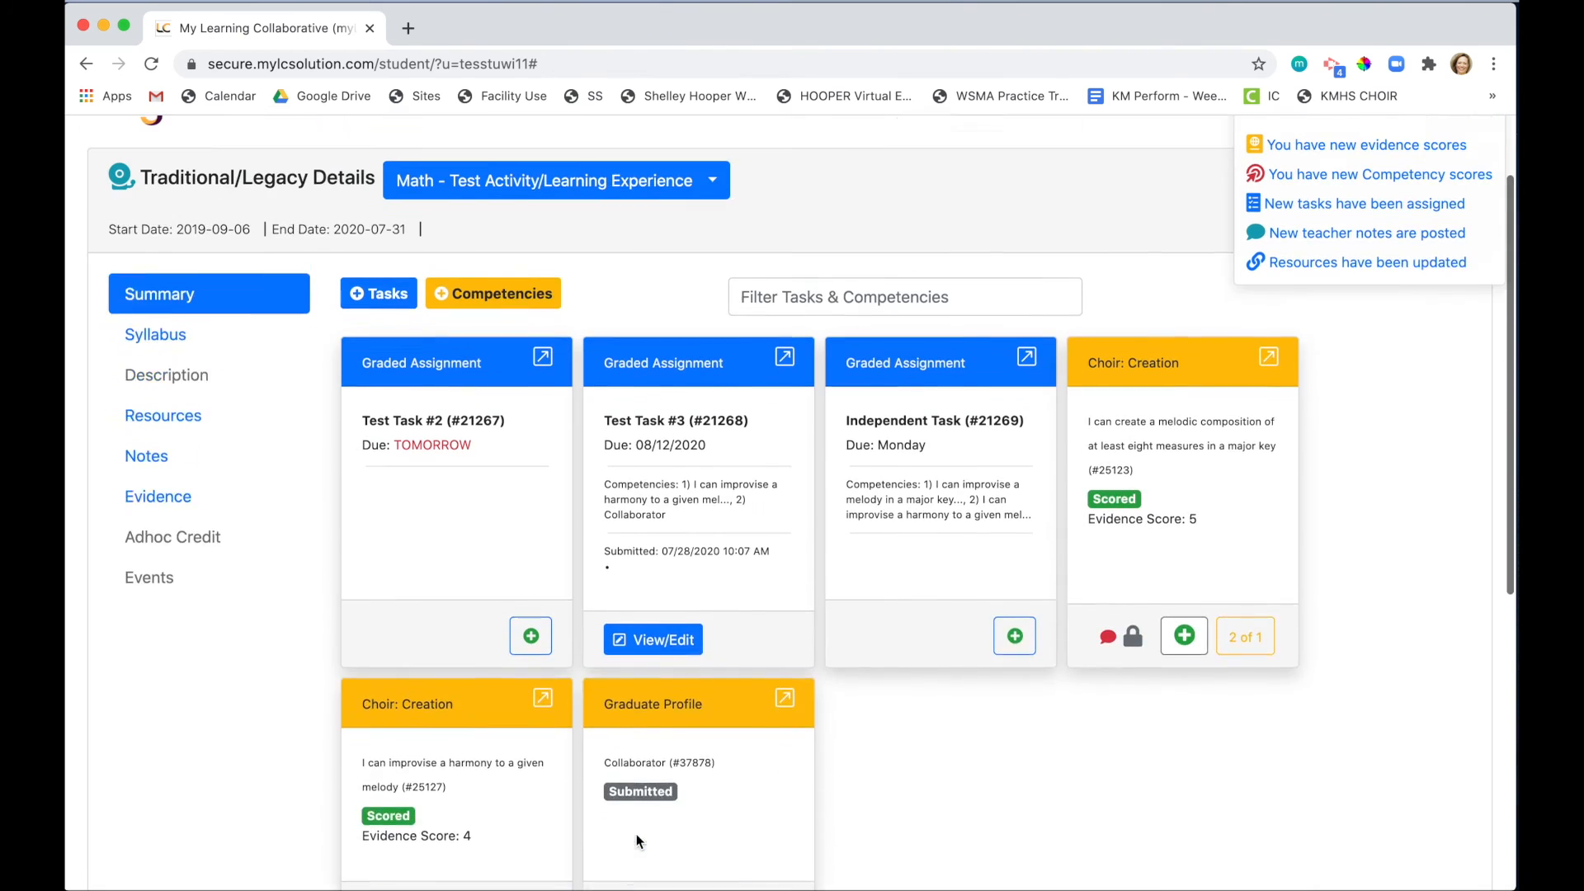
Add the orchestra competency Analysis - Key, Meter, Phrases, Cadence Points (14017) to the activity's custom competencies
left_click(501, 401)
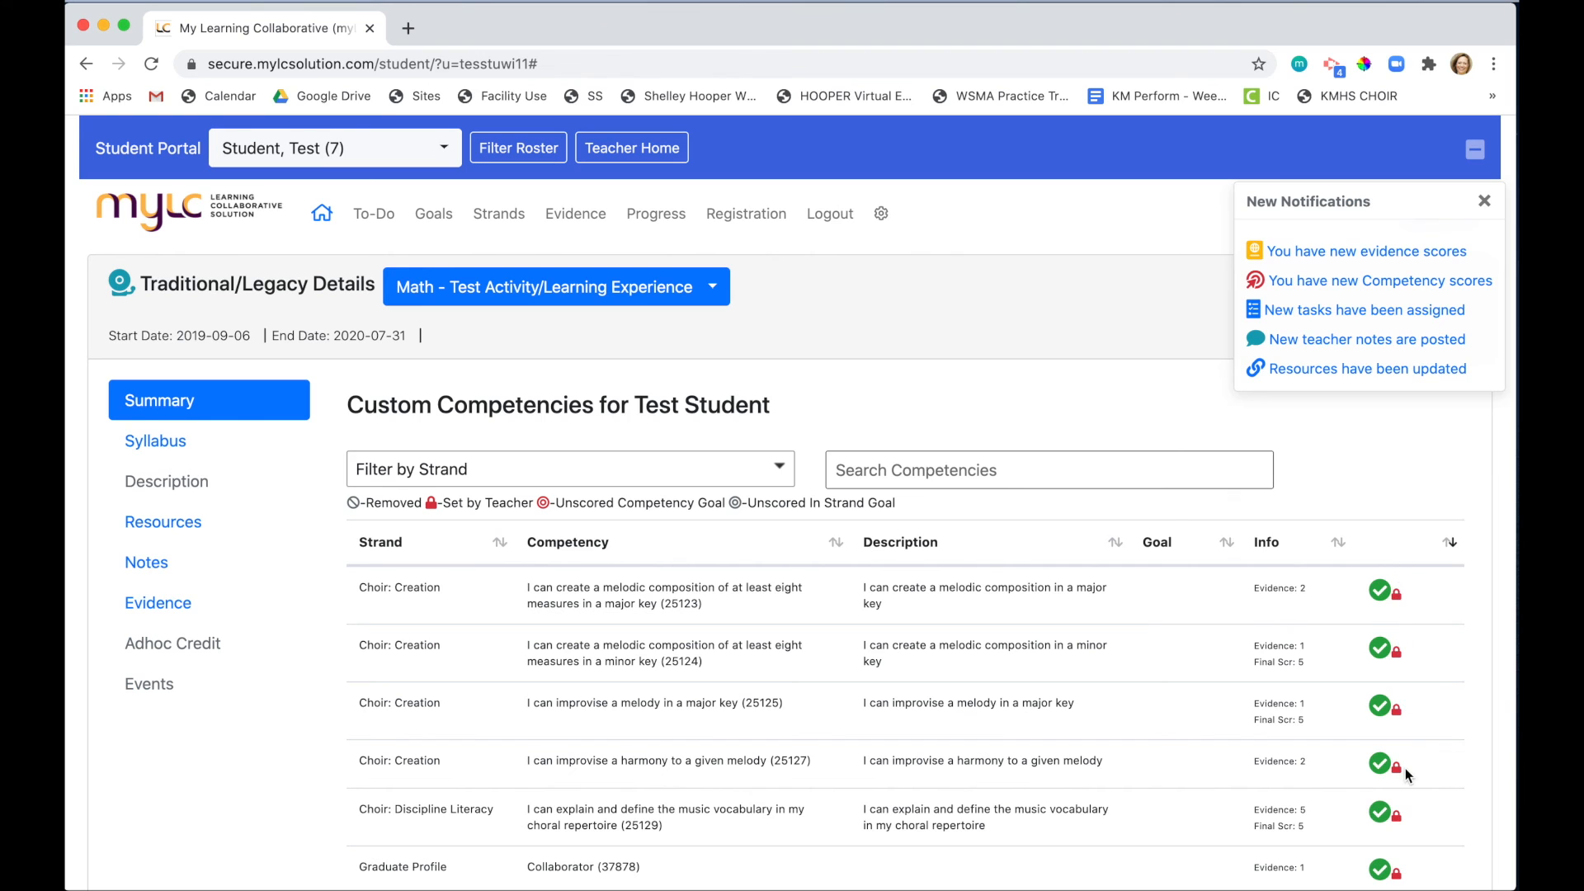
scroll(1404, 769, "down", 3)
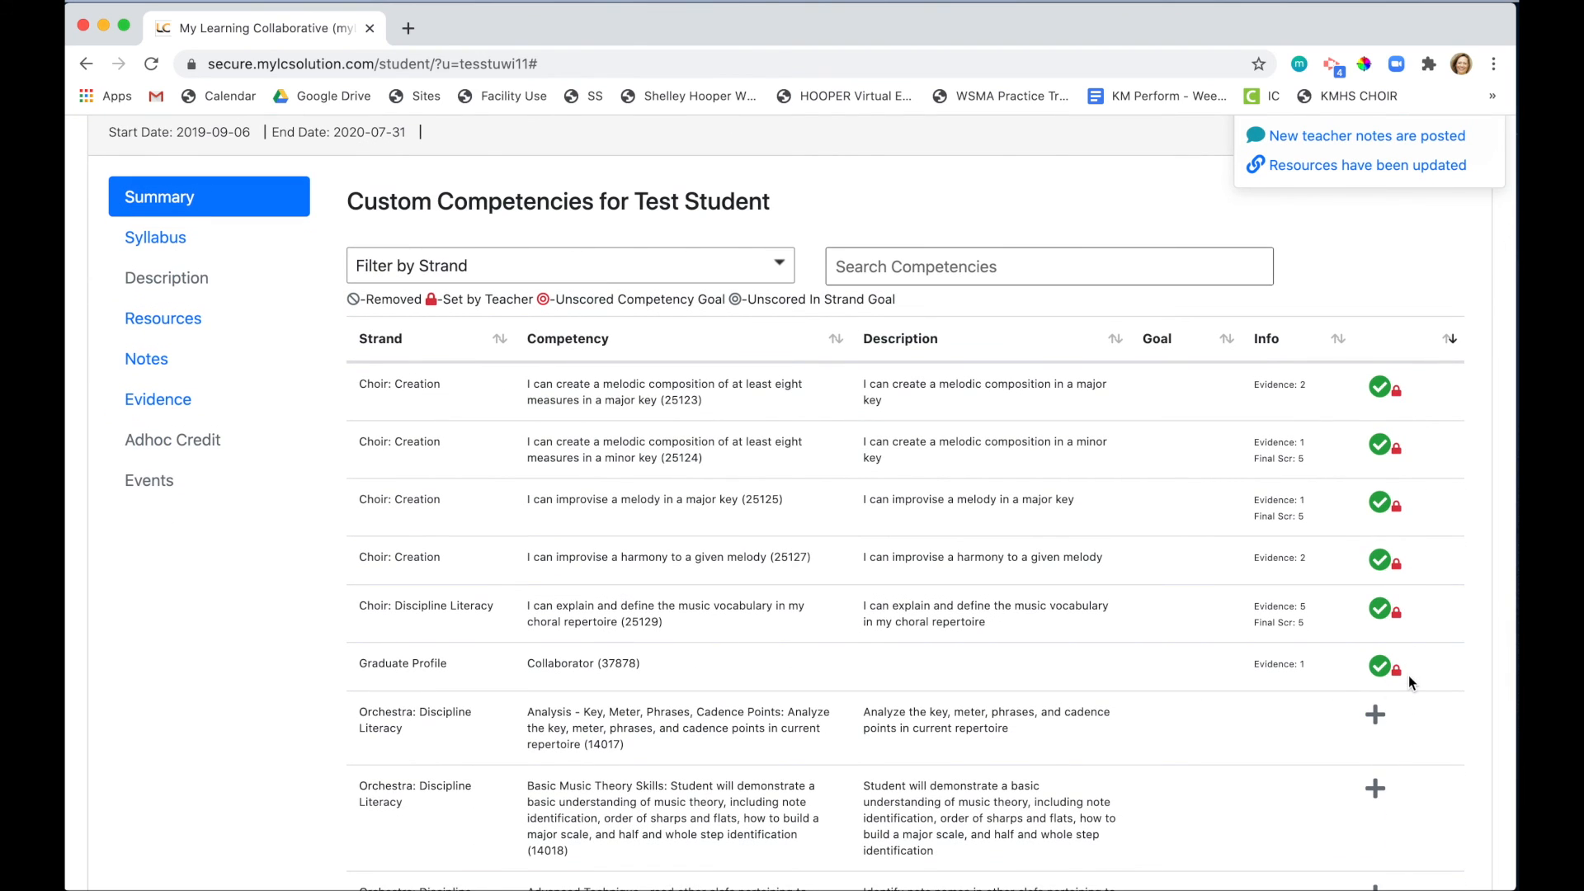
left_click(1376, 716)
scroll(184, 284, "up", 3)
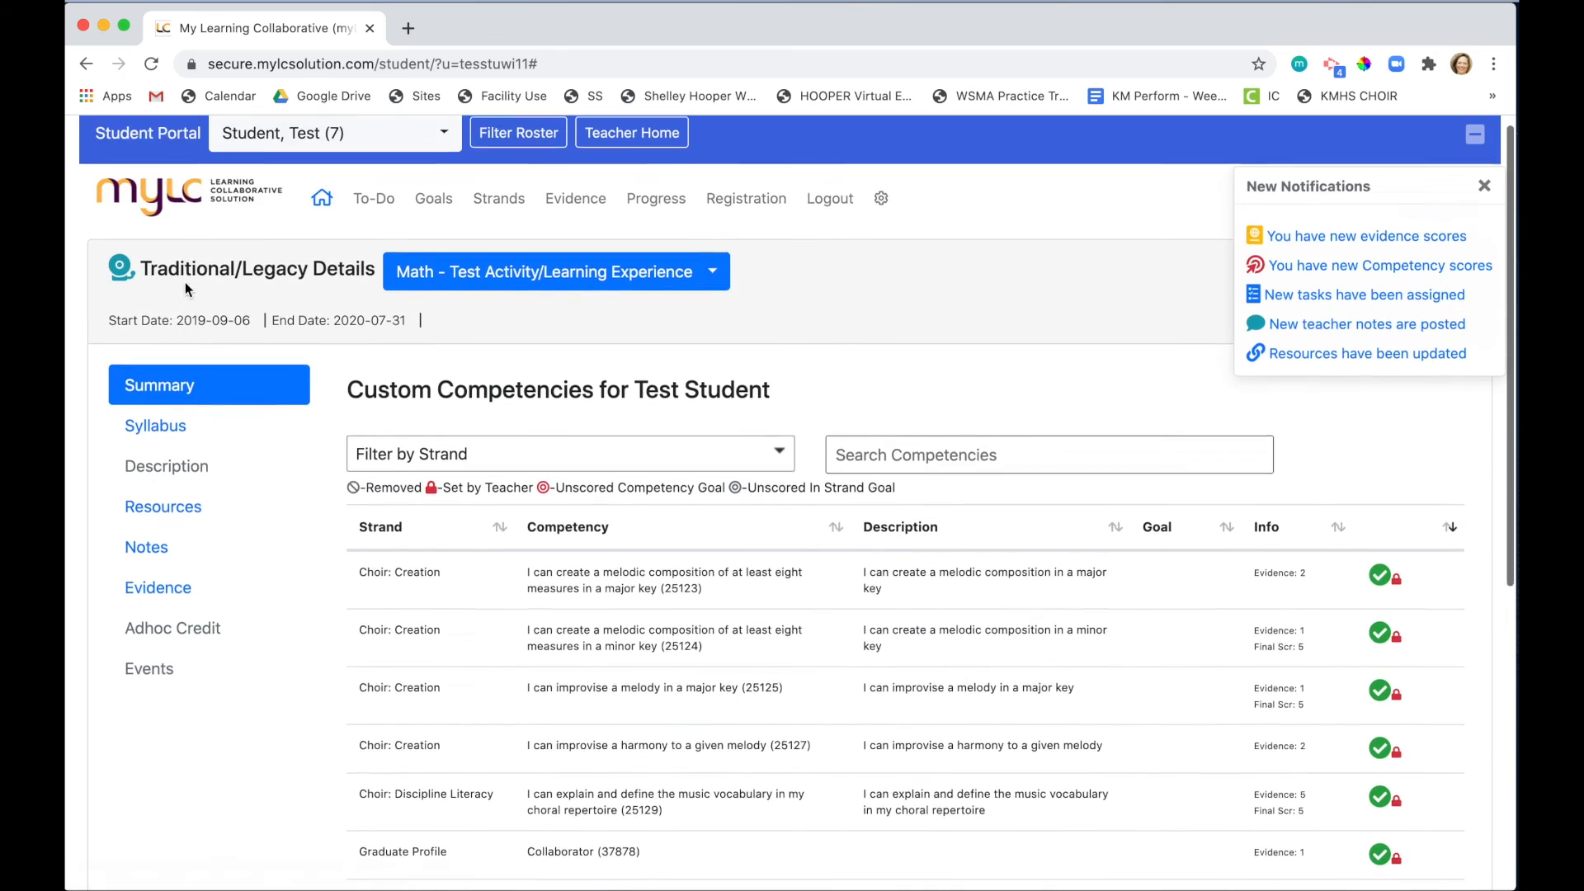